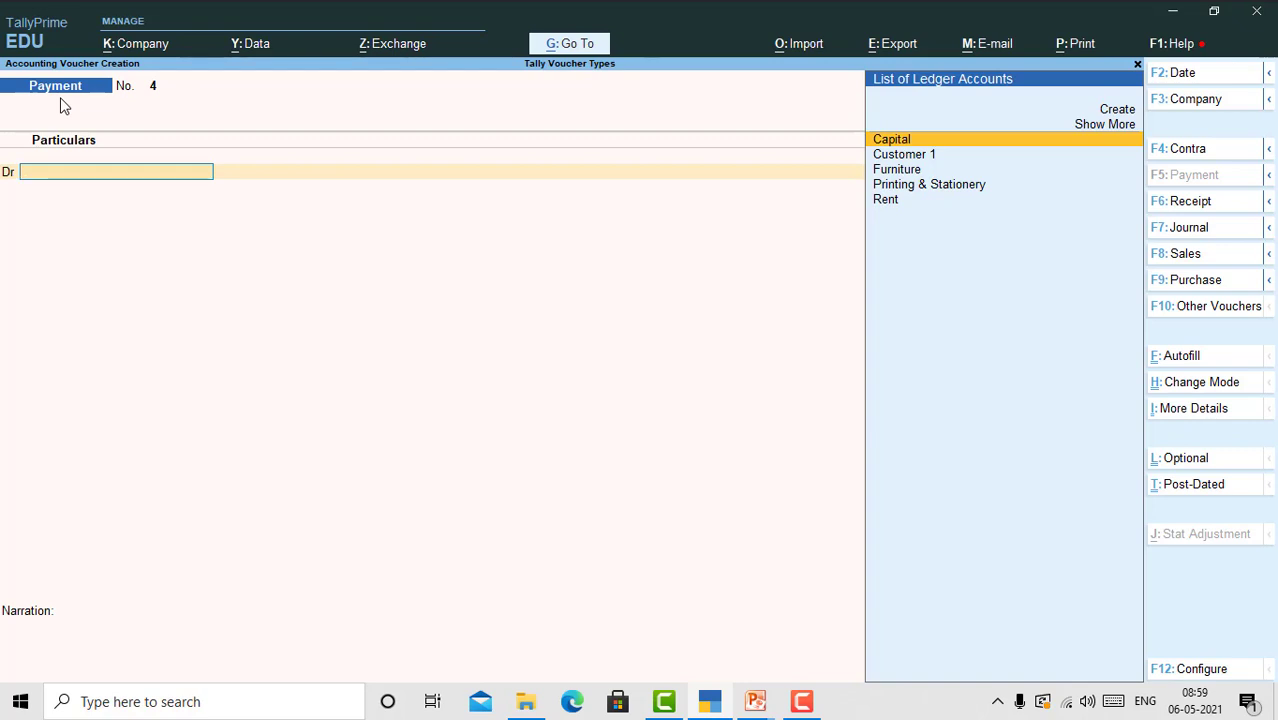
Start a journal voucher and debit the Furniture ledger with 100000
{"action": "left_click", "coordinate": [1190, 229]}
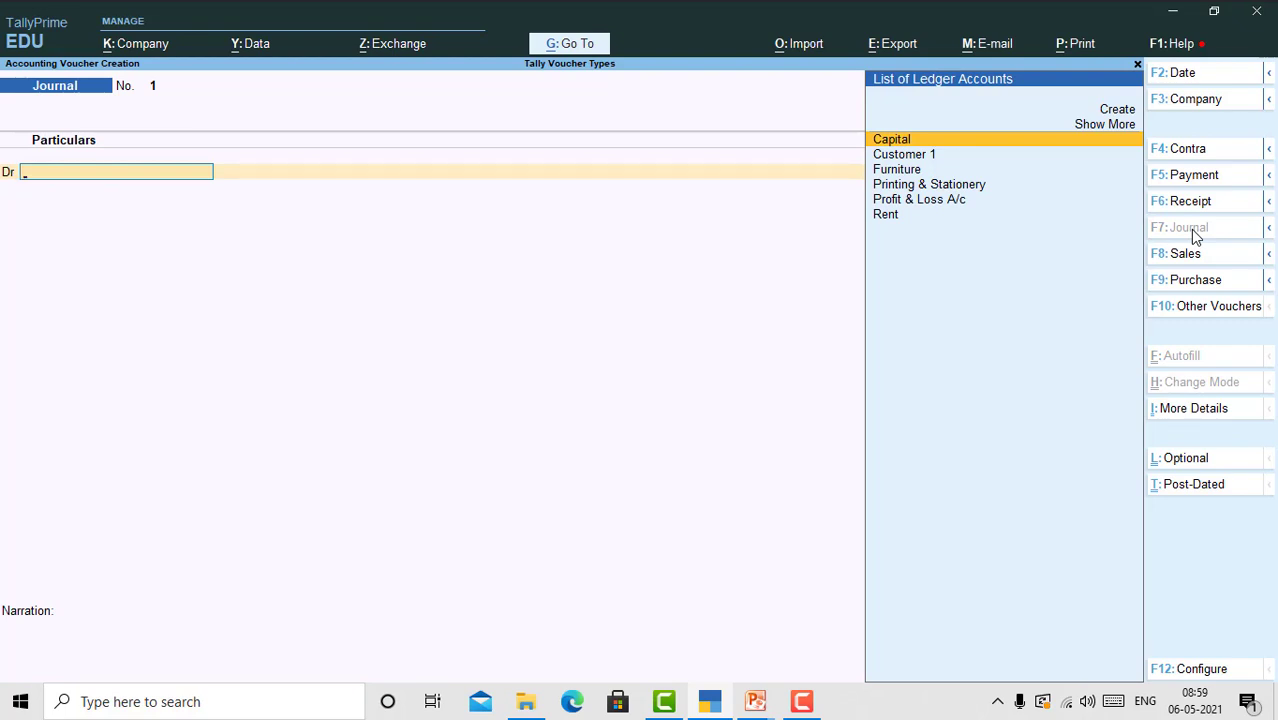
{"action": "key", "text": "Down"}
{"action": "key", "text": "Down"}
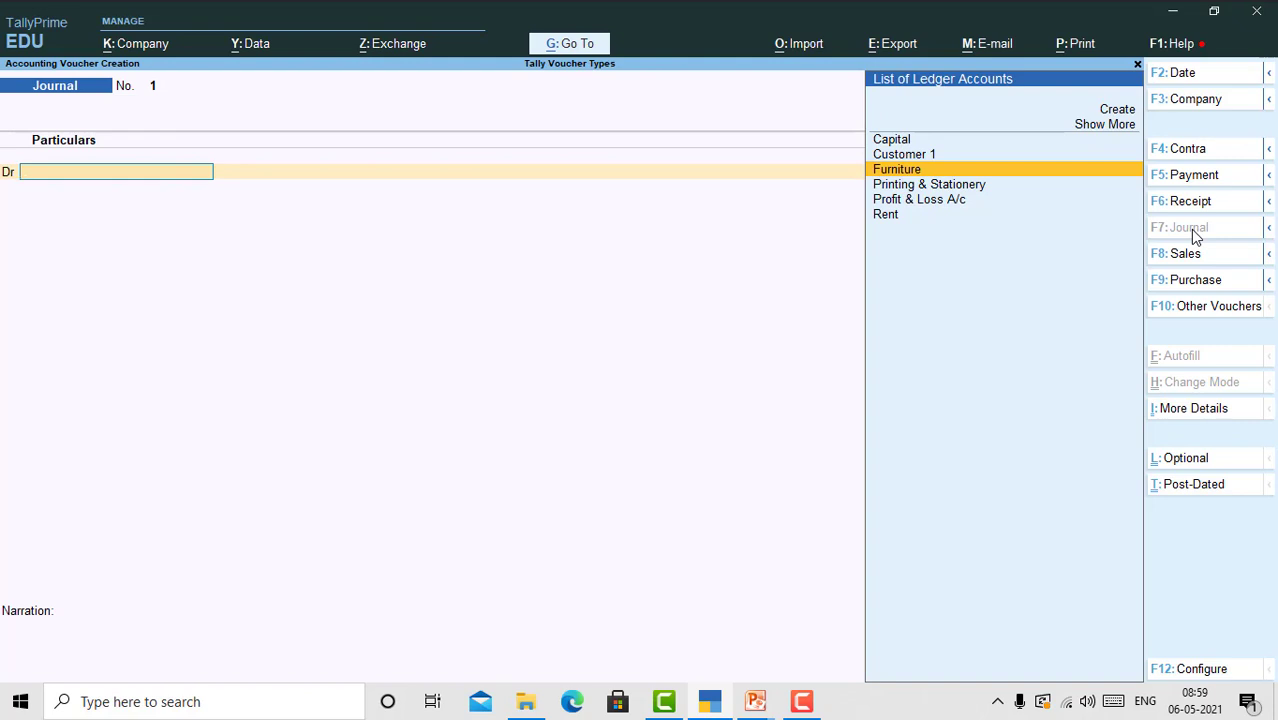
{"action": "key", "text": "Return"}
{"action": "type", "text": "100000"}
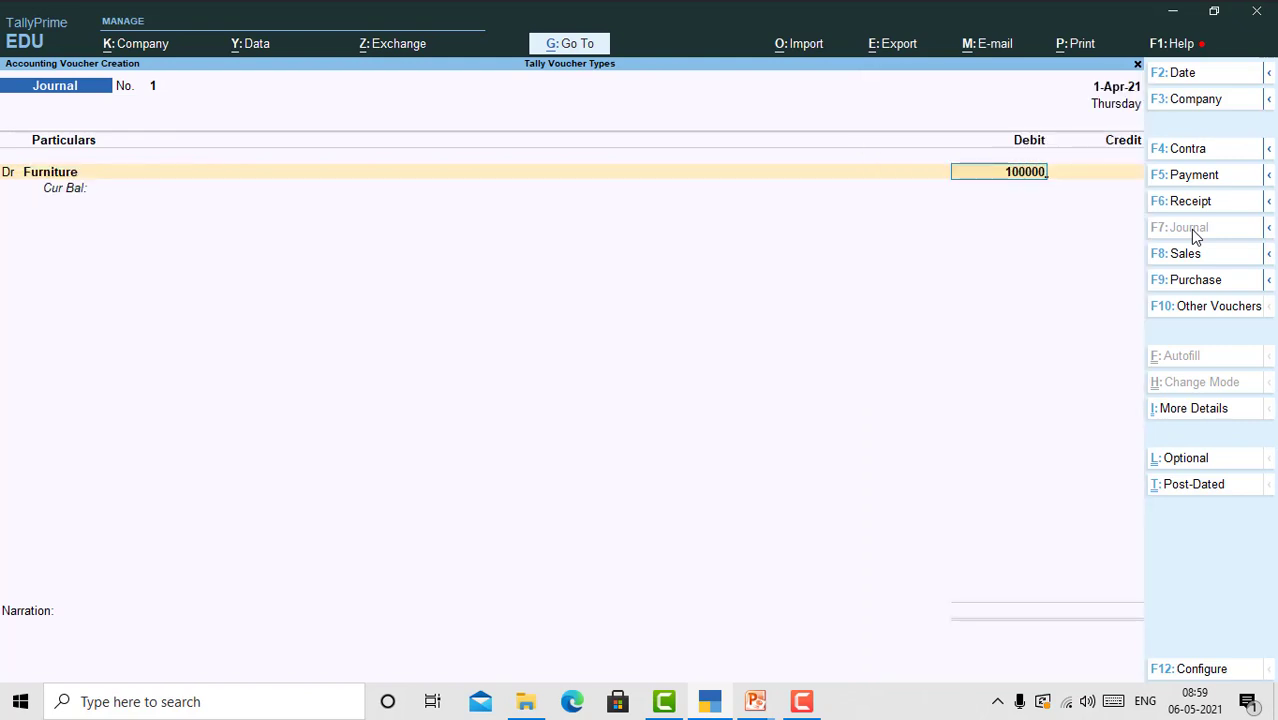
{"action": "key", "text": "Return"}
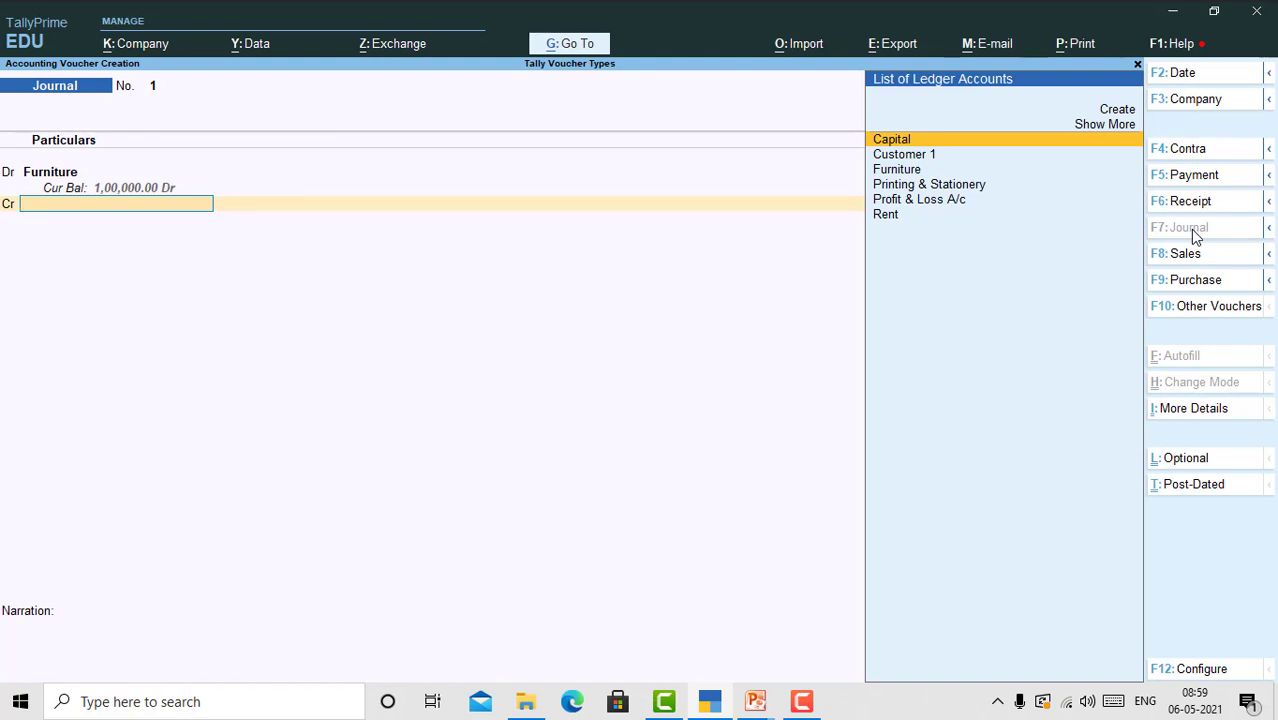
Begin a new ledger for the credit line and name it Vishal Furnitures
{"action": "key", "text": "alt+c"}
{"action": "type", "text": "Vishal Funtu"}
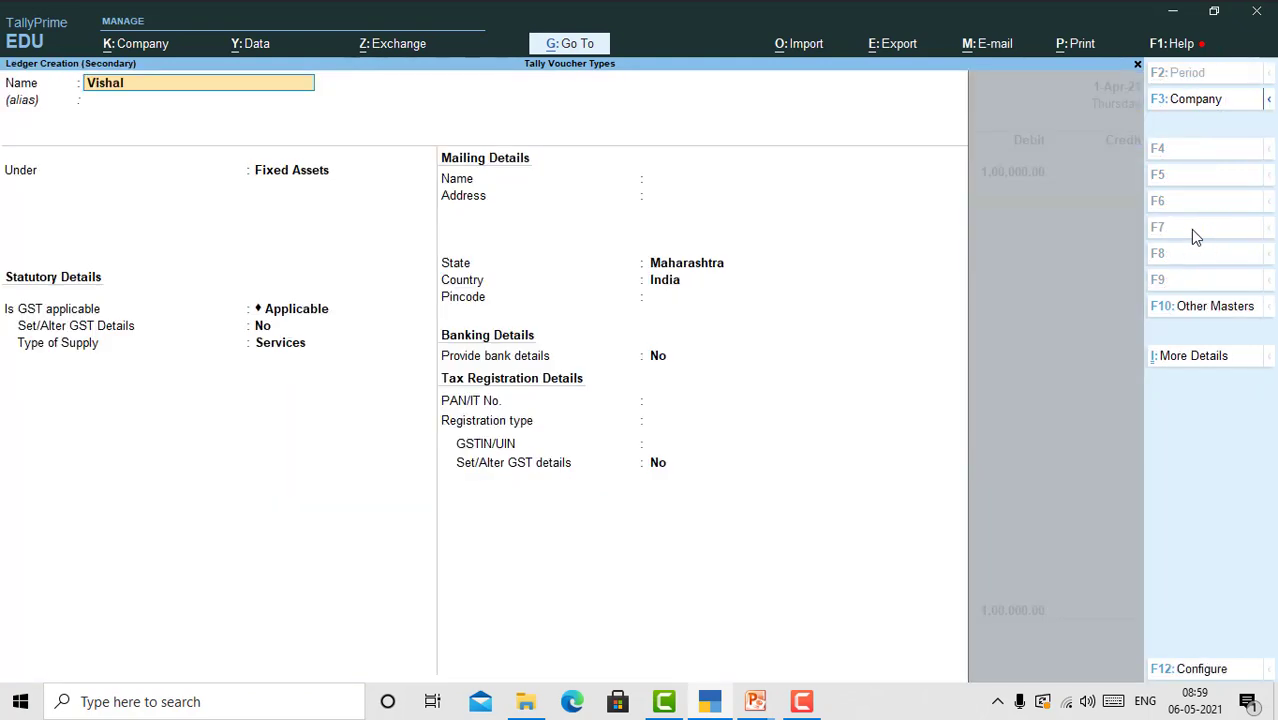
{"action": "key", "text": "BackSpace"}
{"action": "key", "text": "BackSpace"}
{"action": "key", "text": "BackSpace"}
{"action": "type", "text": "rnitures"}
{"action": "key", "text": "Return"}
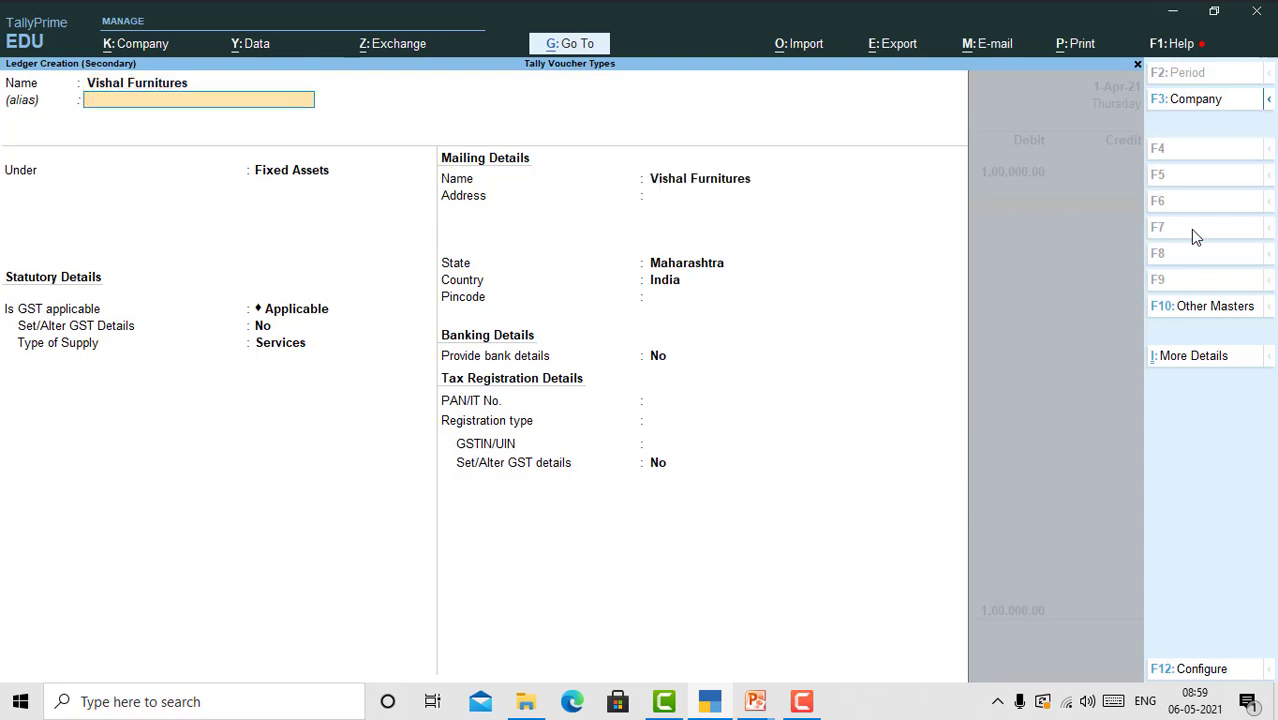
Group the Vishal Furnitures ledger under Sundry Creditors, keep the remaining default details and save it
{"action": "key", "text": "Return"}
{"action": "type", "text": "Sund"}
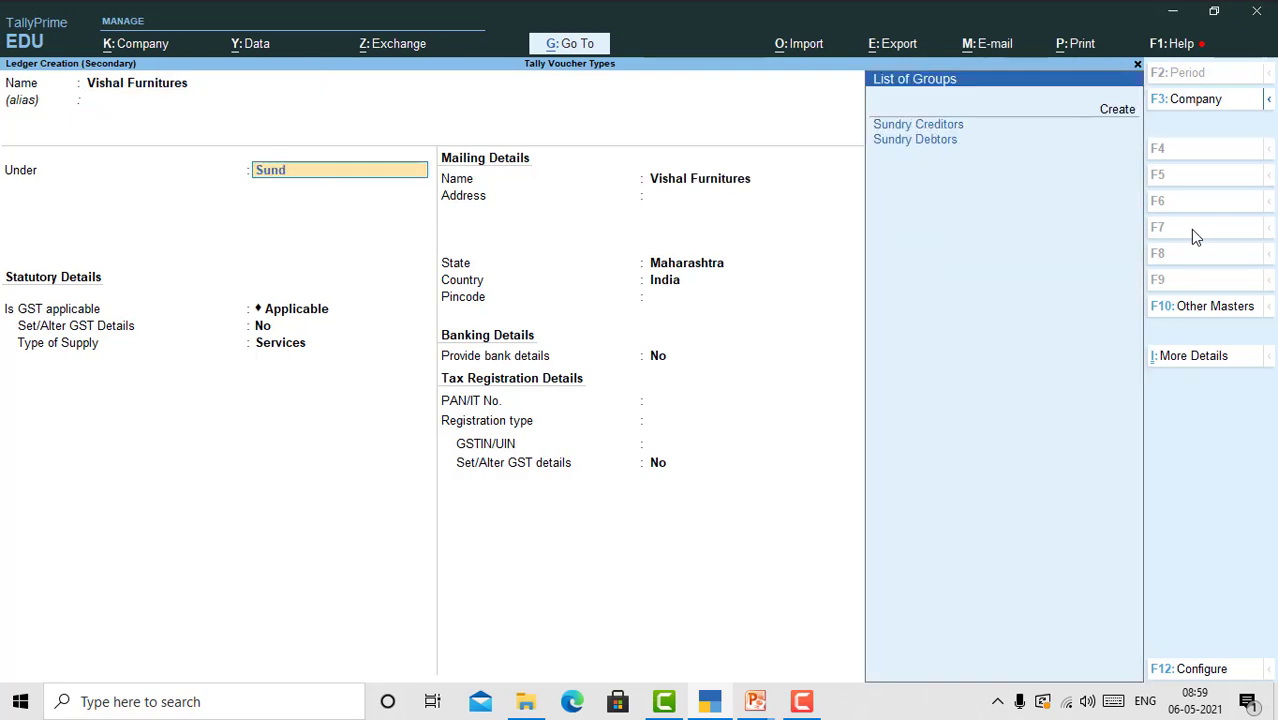
{"action": "key", "text": "Return"}
{"action": "key", "text": "Return"}
{"action": "key", "text": "Return"}
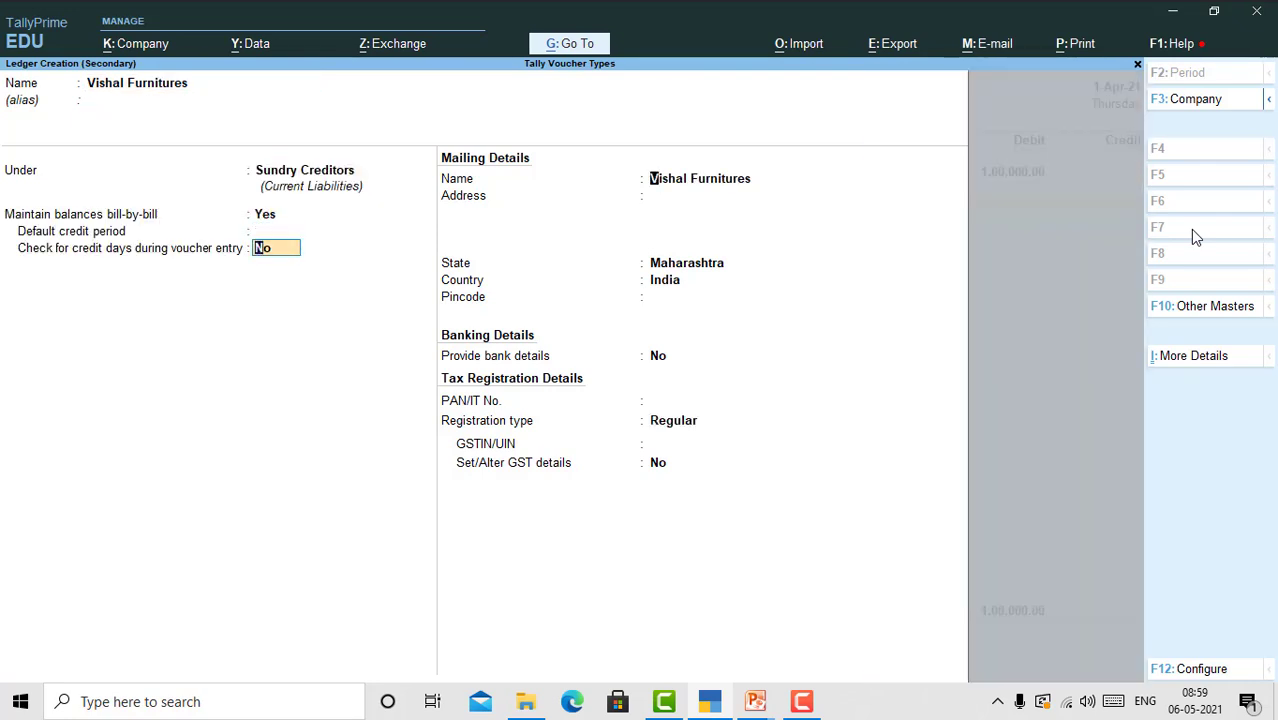
{"action": "key", "text": "Return"}
{"action": "key", "text": "Return"}
{"action": "key", "text": "Return"}
{"action": "key", "text": "Return"}
{"action": "key", "text": "Return"}
{"action": "key", "text": "Return"}
{"action": "key", "text": "Return"}
{"action": "key", "text": "Return"}
{"action": "key", "text": "Return"}
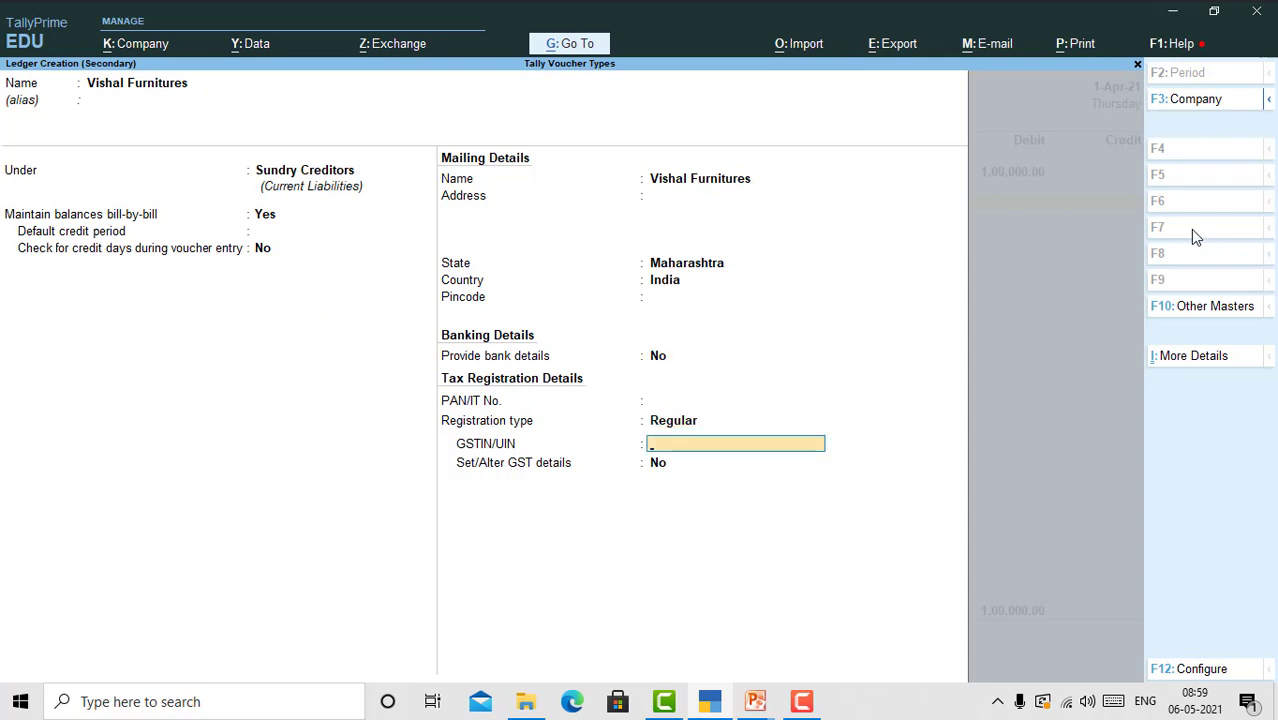
{"action": "key", "text": "Return"}
{"action": "key", "text": "Return"}
{"action": "key", "text": "Return"}
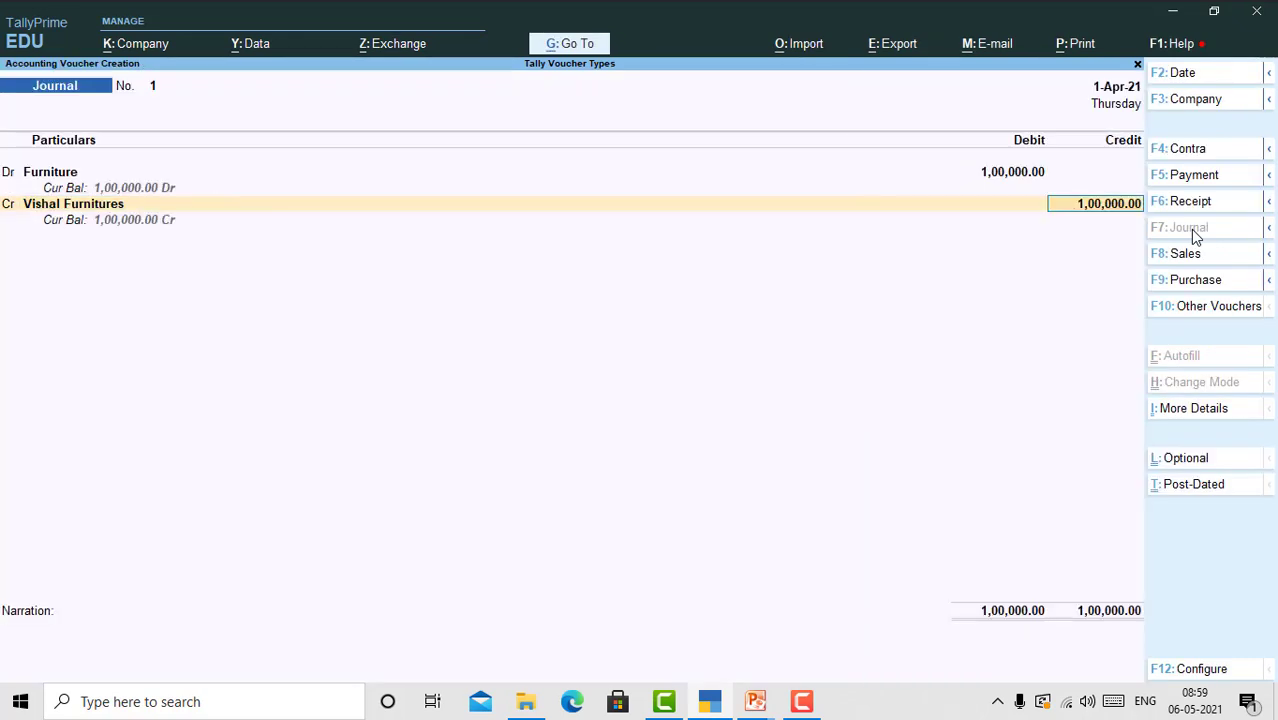
Credit Vishal Furnitures with 1,00,000.00 and allocate the bill-wise amount as On Account
{"action": "key", "text": "Return"}
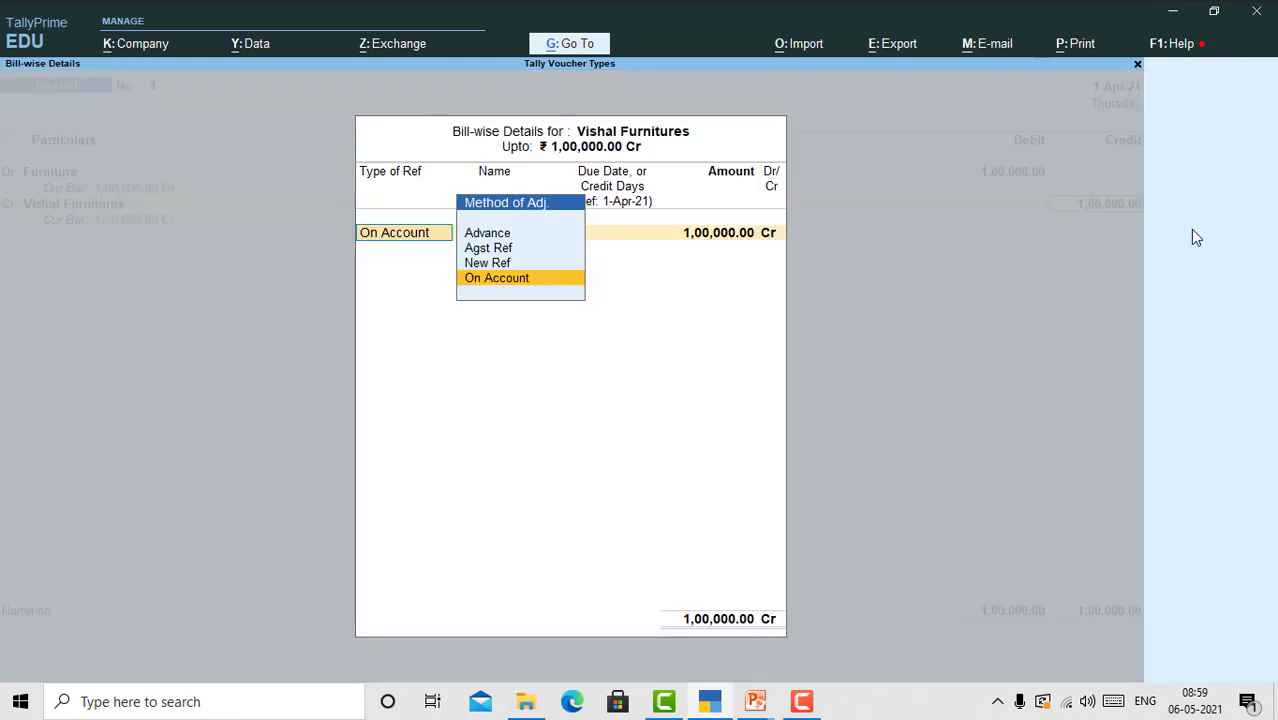
{"action": "key", "text": "Return"}
{"action": "key", "text": "Return"}
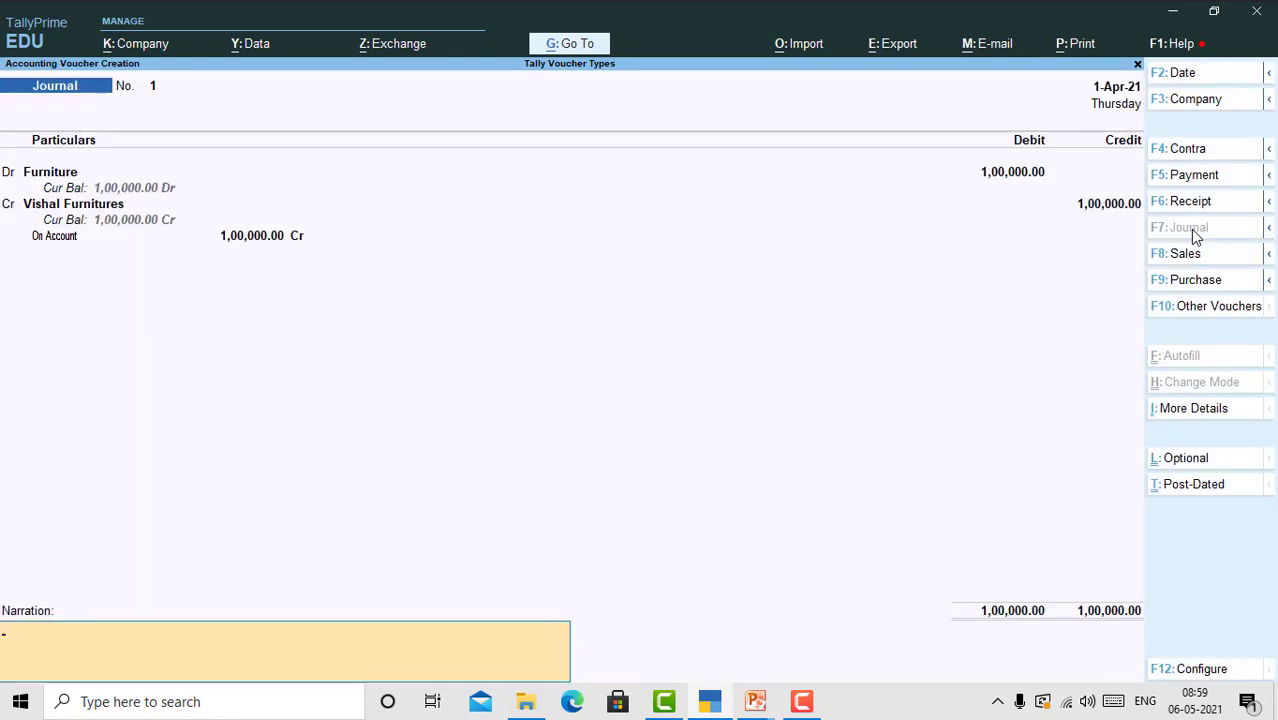
Enter the narration "Being furniture purchased on credit" and save the journal voucher
{"action": "type", "text": "Being furniture p"}
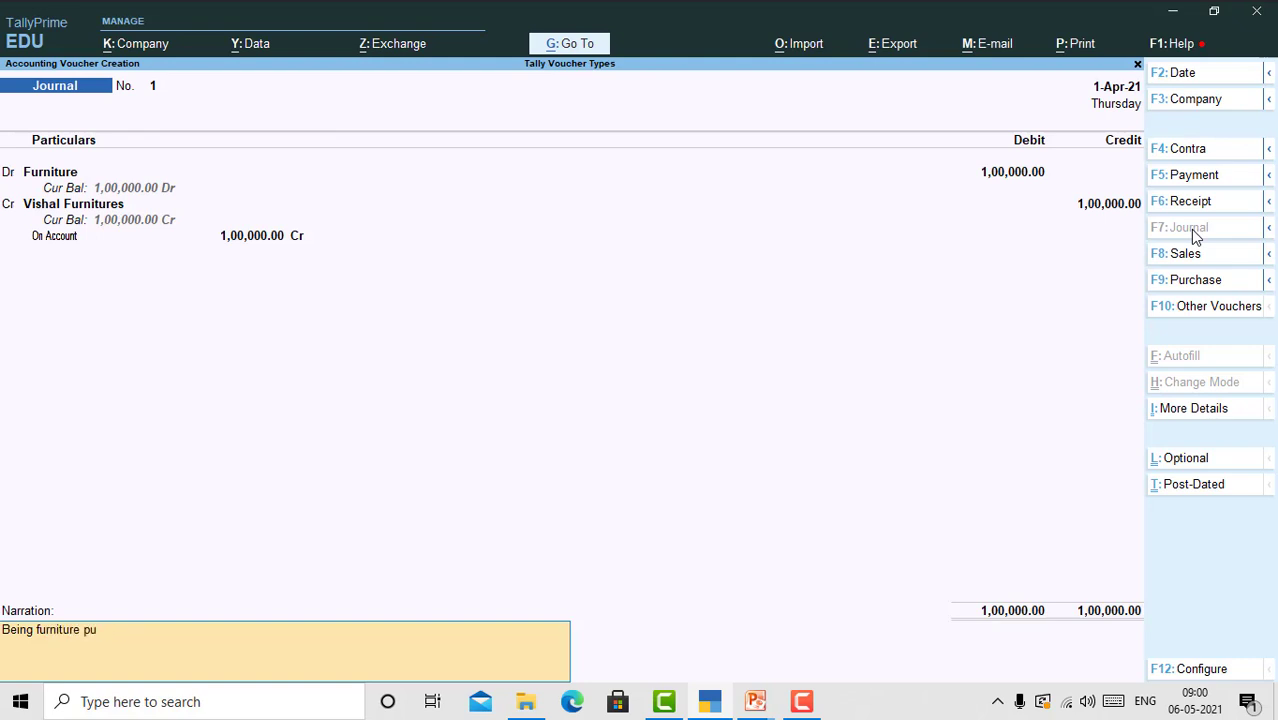
{"action": "type", "text": "urchased on credit"}
{"action": "key", "text": "Return"}
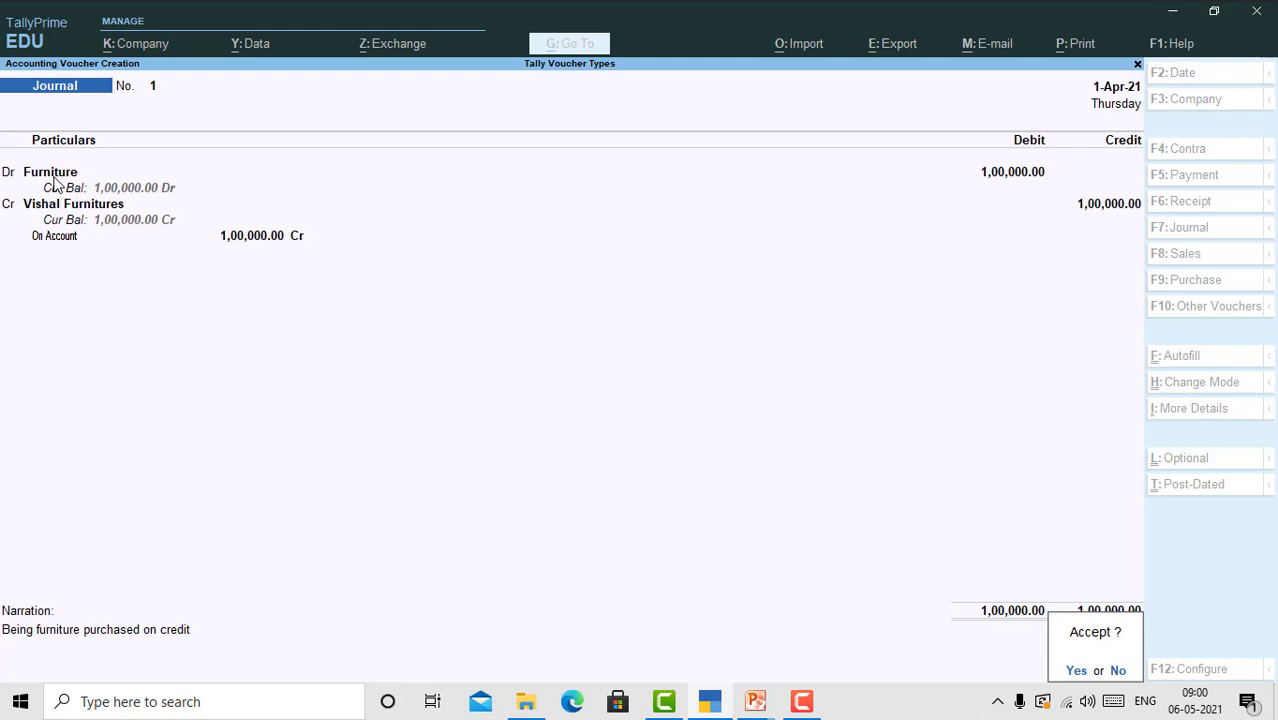
{"action": "key", "text": "Return"}
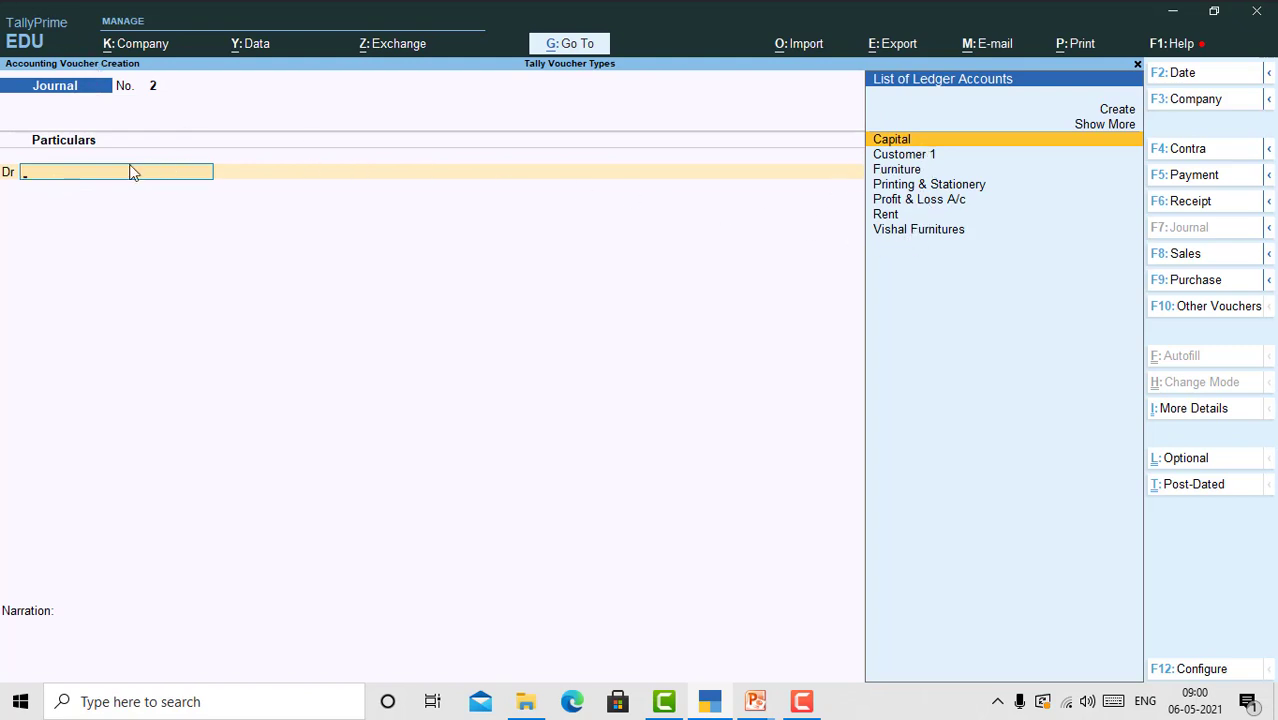
Begin a new ledger named Depreciation for the debit line and group it under Indirect Expenses
{"action": "key", "text": "alt+c"}
{"action": "type", "text": "Depreciation"}
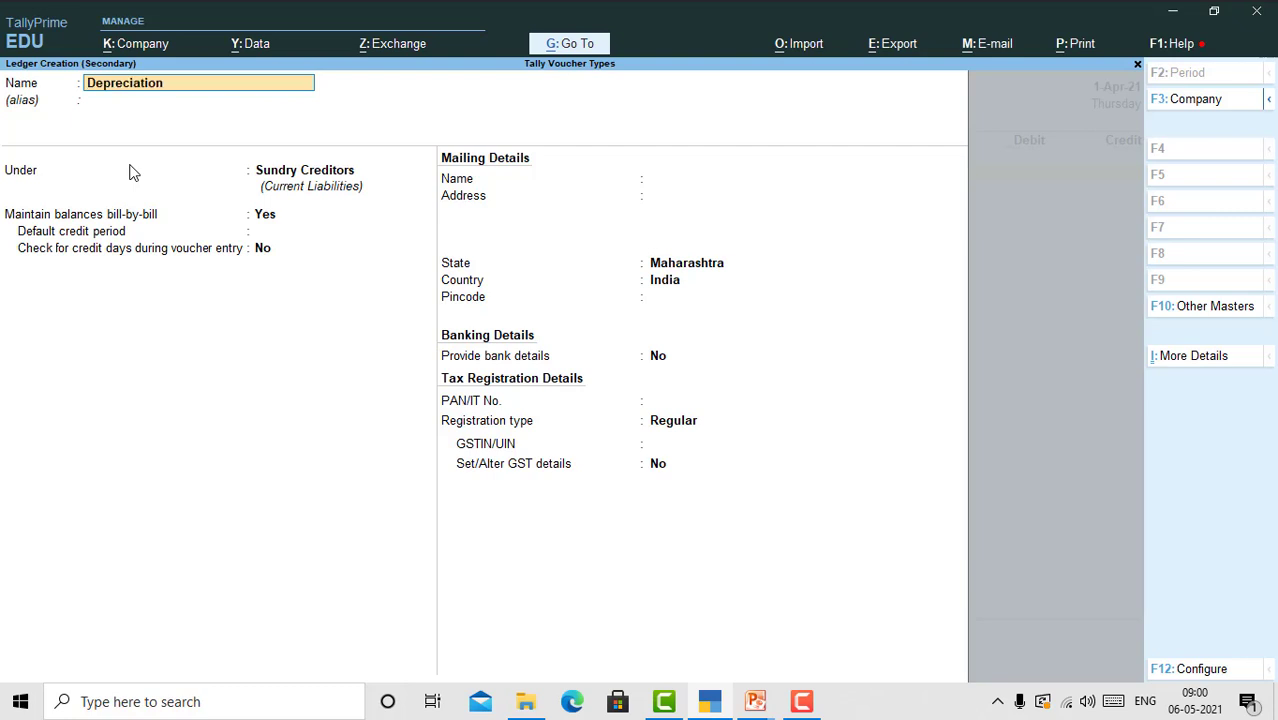
{"action": "key", "text": "Return"}
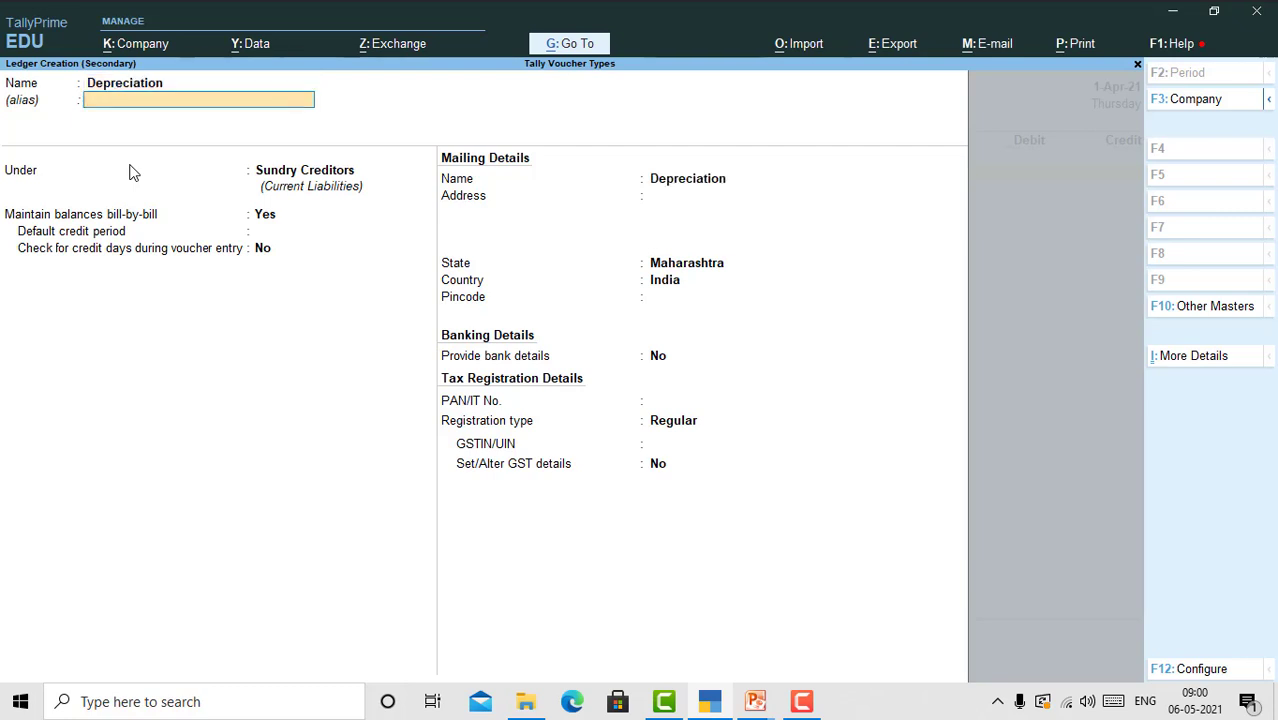
{"action": "key", "text": "Return"}
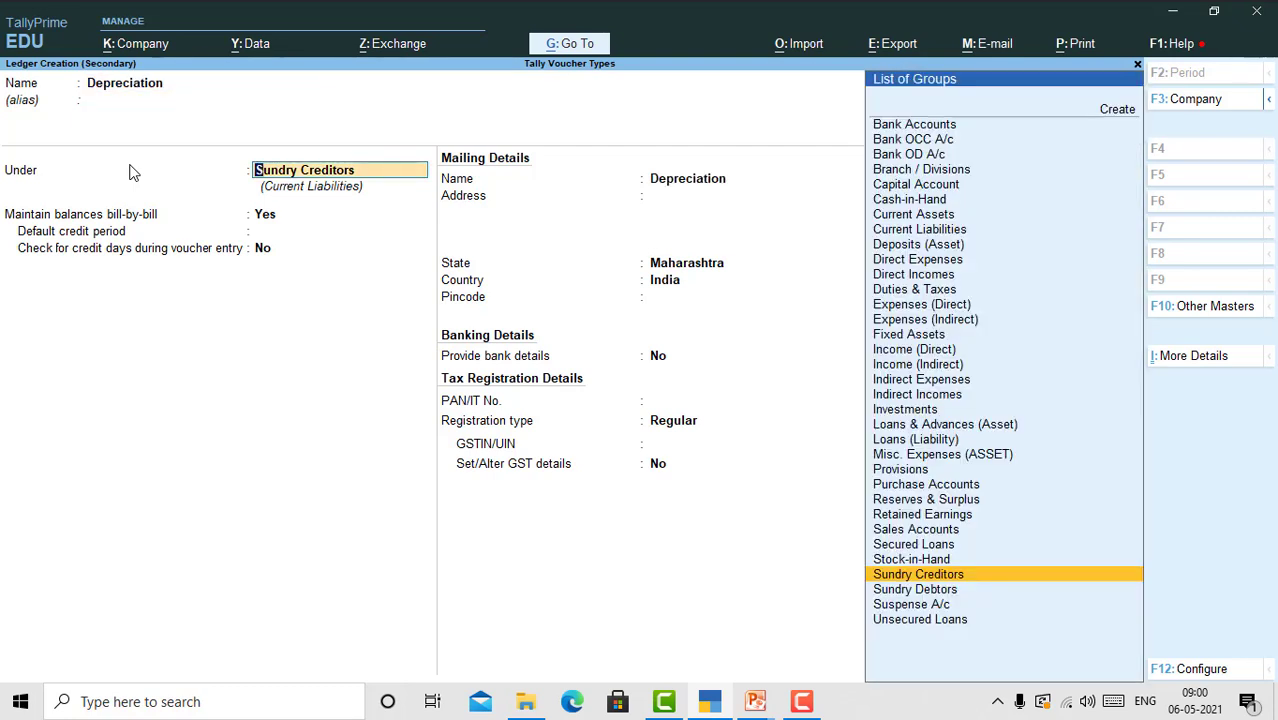
{"action": "type", "text": "Indi"}
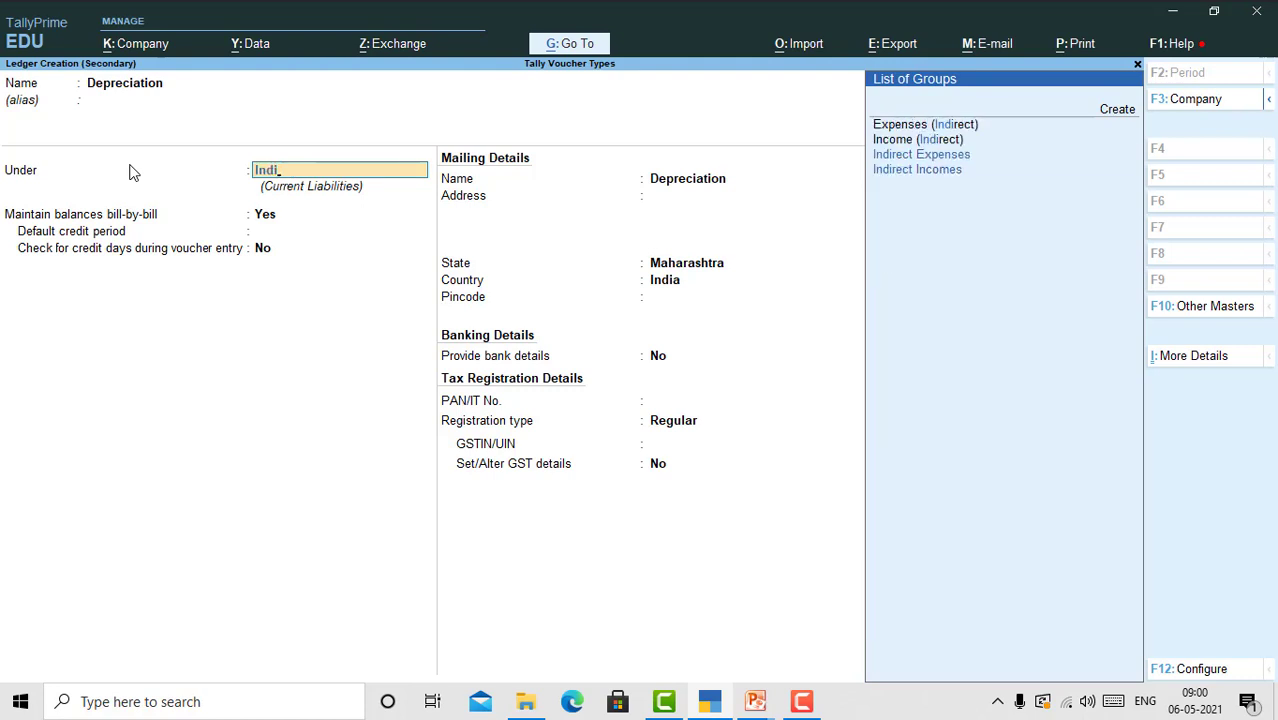
{"action": "key", "text": "Return"}
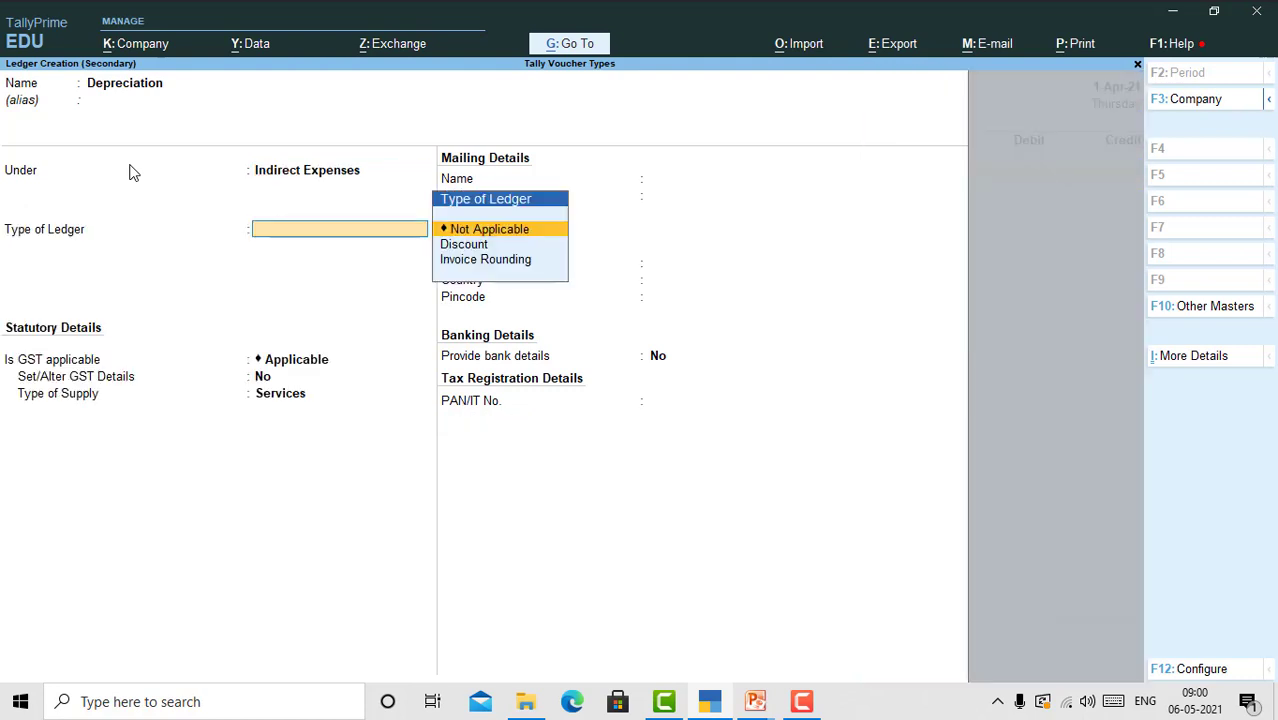
Set the Depreciation ledger's type to Not Applicable, keep the remaining defaults and save the ledger
{"action": "key", "text": "Return"}
{"action": "key", "text": "Return"}
{"action": "key", "text": "Return"}
{"action": "key", "text": "Return"}
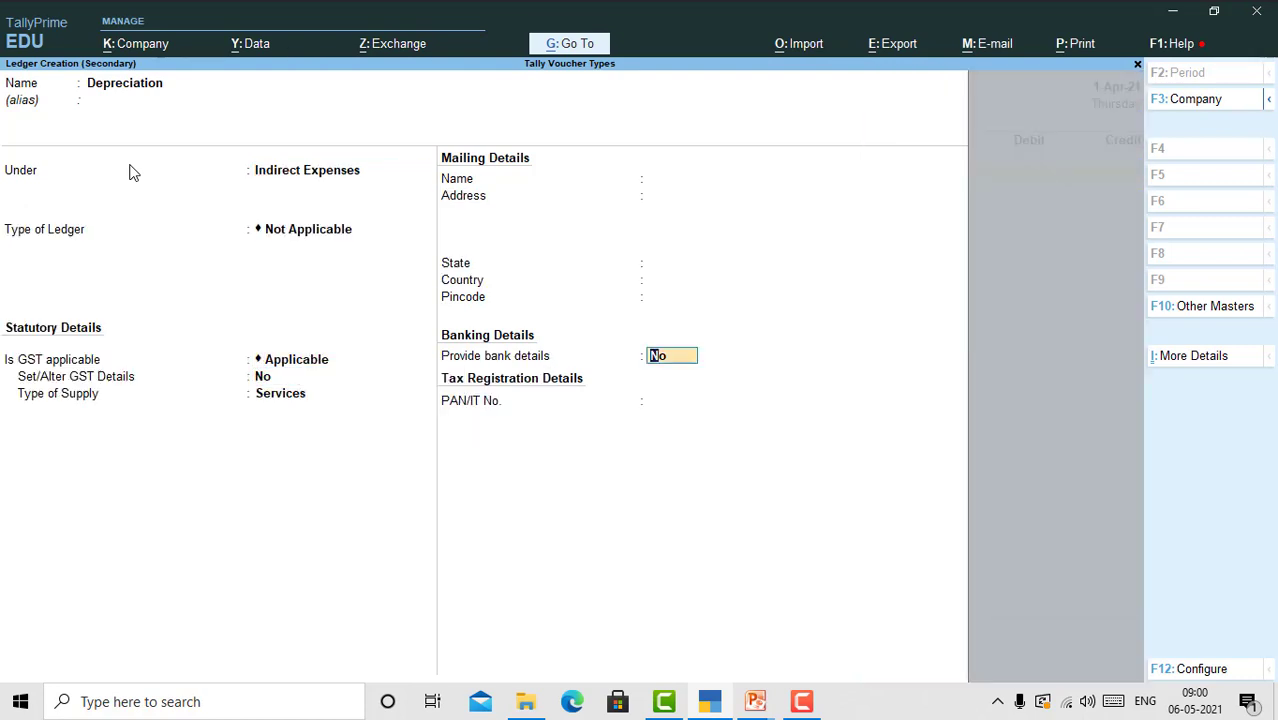
{"action": "key", "text": "Return"}
{"action": "key", "text": "Return"}
{"action": "key", "text": "Return"}
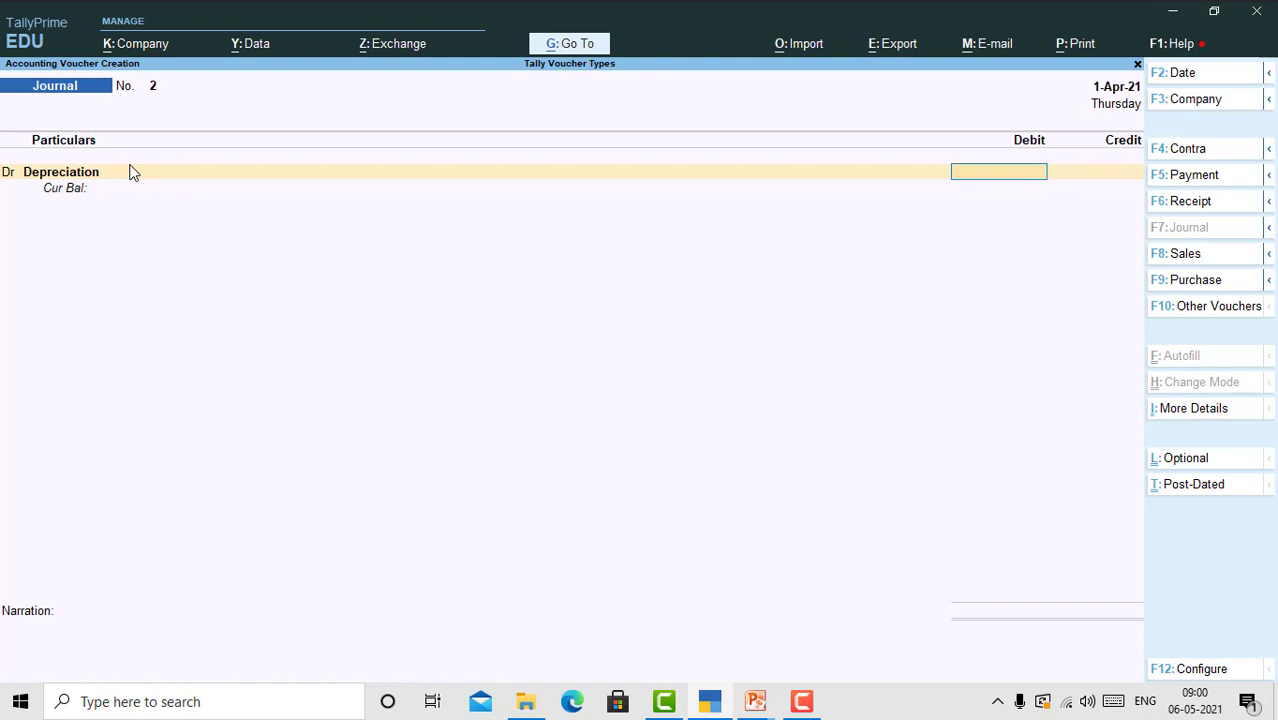
Debit Depreciation with 10,000 and set the voucher date to 31-Mar-22
{"action": "type", "text": "10,000"}
{"action": "key", "text": "Return"}
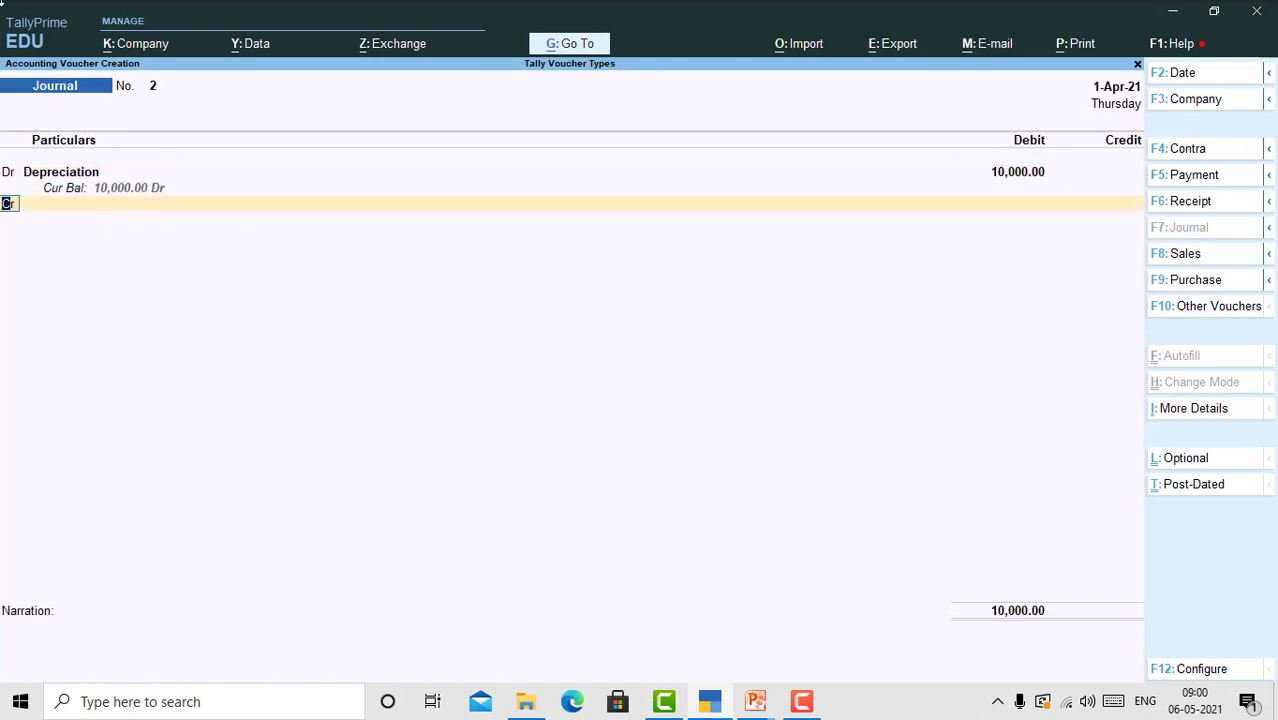
{"action": "left_click", "coordinate": [1072, 96]}
{"action": "type", "text": "31-3"}
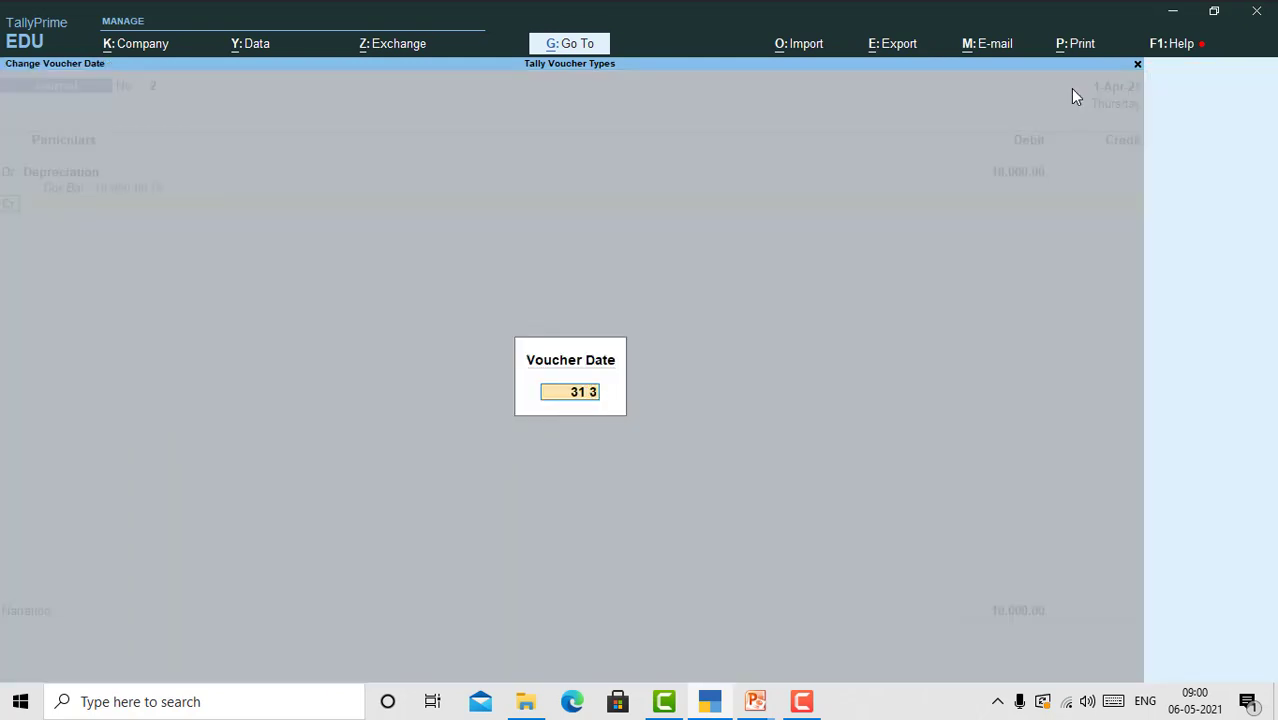
{"action": "key", "text": "Return"}
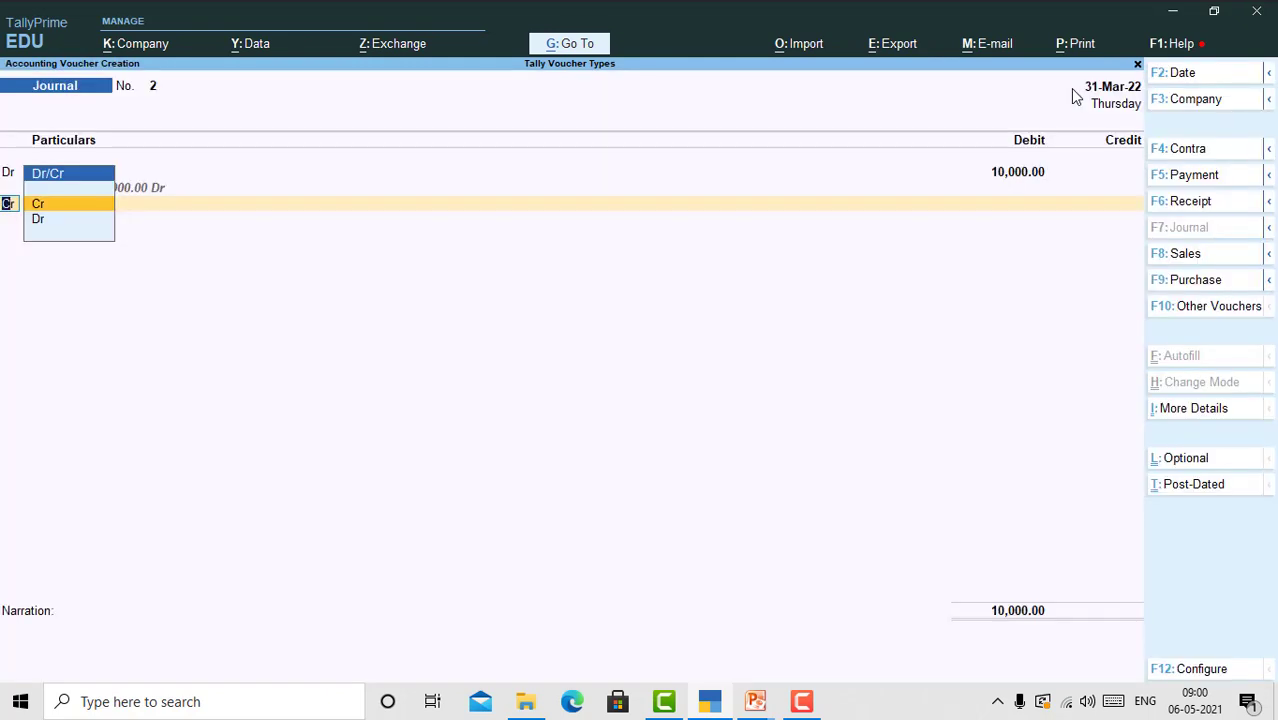
Credit the Furniture ledger with 10,000.00 in the depreciation journal voucher
{"action": "key", "text": "Return"}
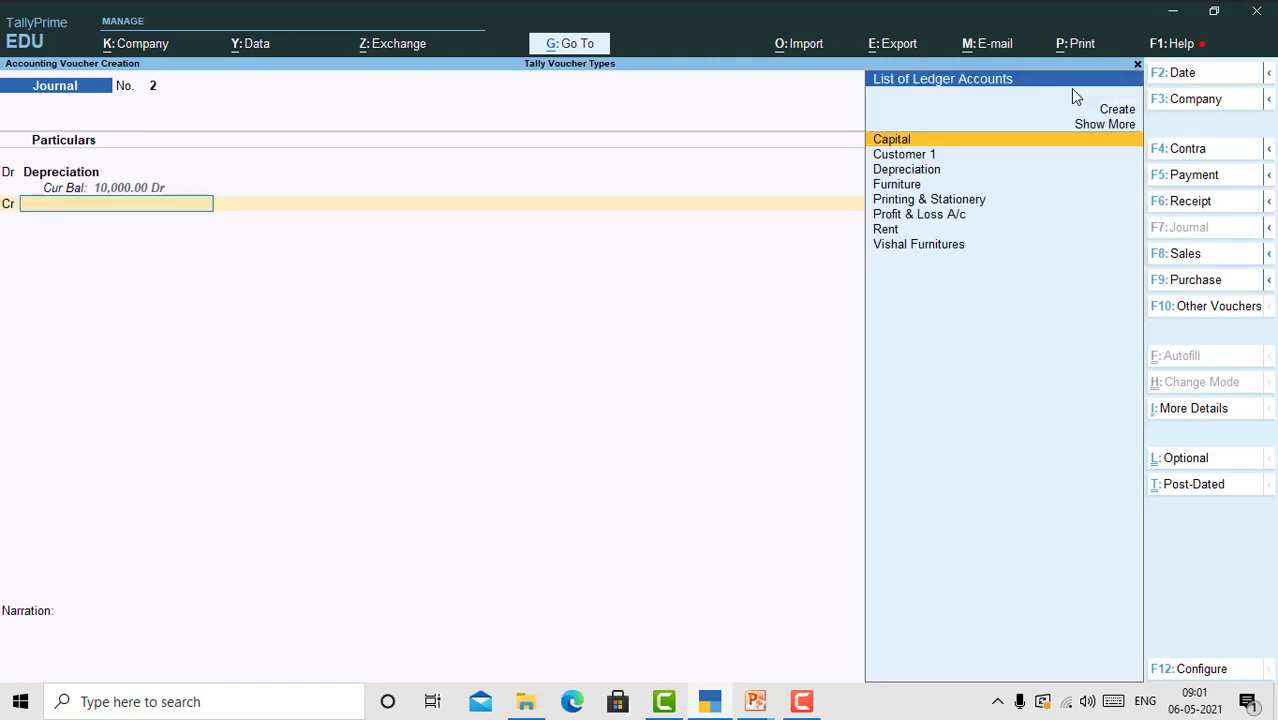
{"action": "key", "text": "Down"}
{"action": "key", "text": "Down"}
{"action": "key", "text": "Down"}
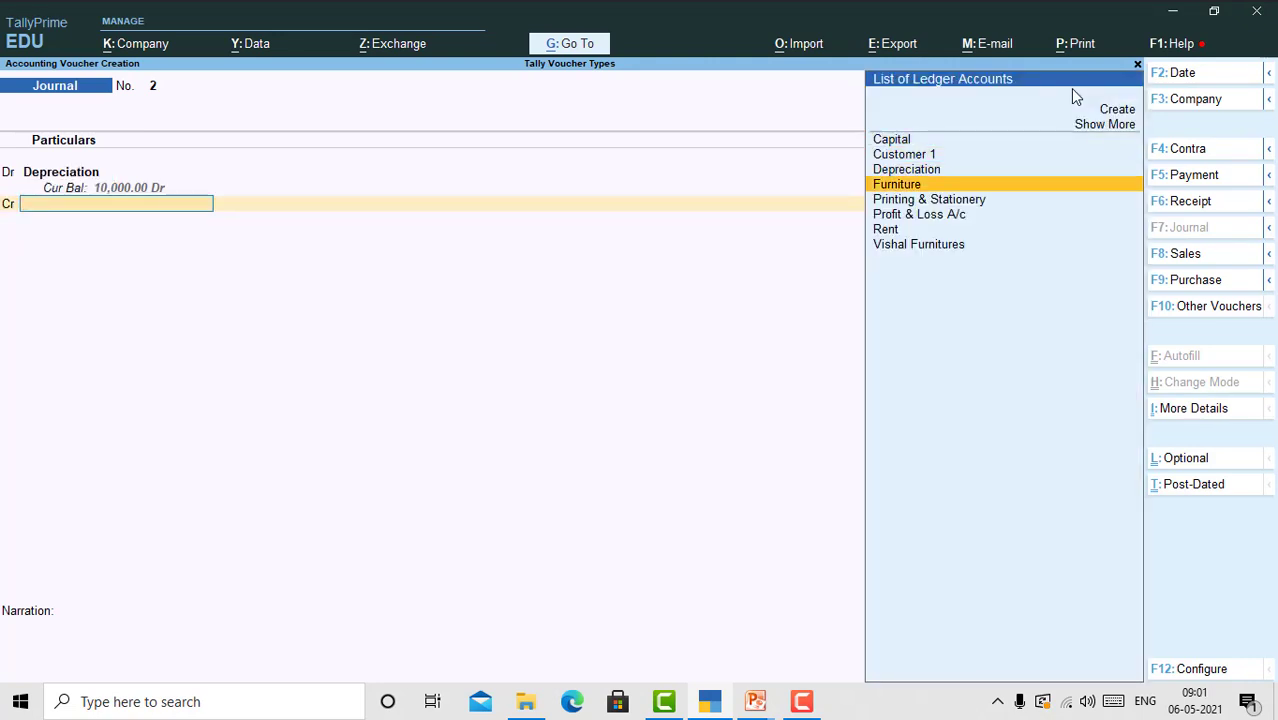
{"action": "key", "text": "Return"}
{"action": "key", "text": "Return"}
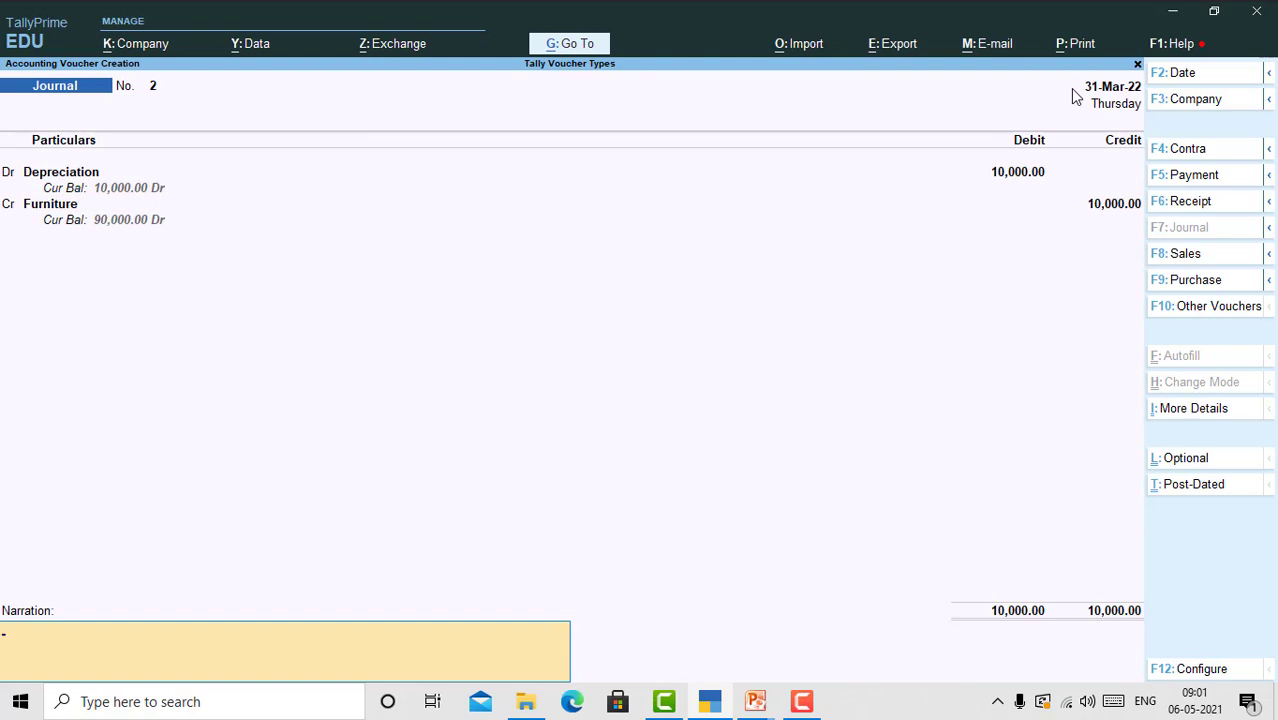
Enter the narration "Depreciation charged @ 10% for the year 21-22" and save the journal voucher
{"action": "type", "text": "Depreciation charged @ 10%"}
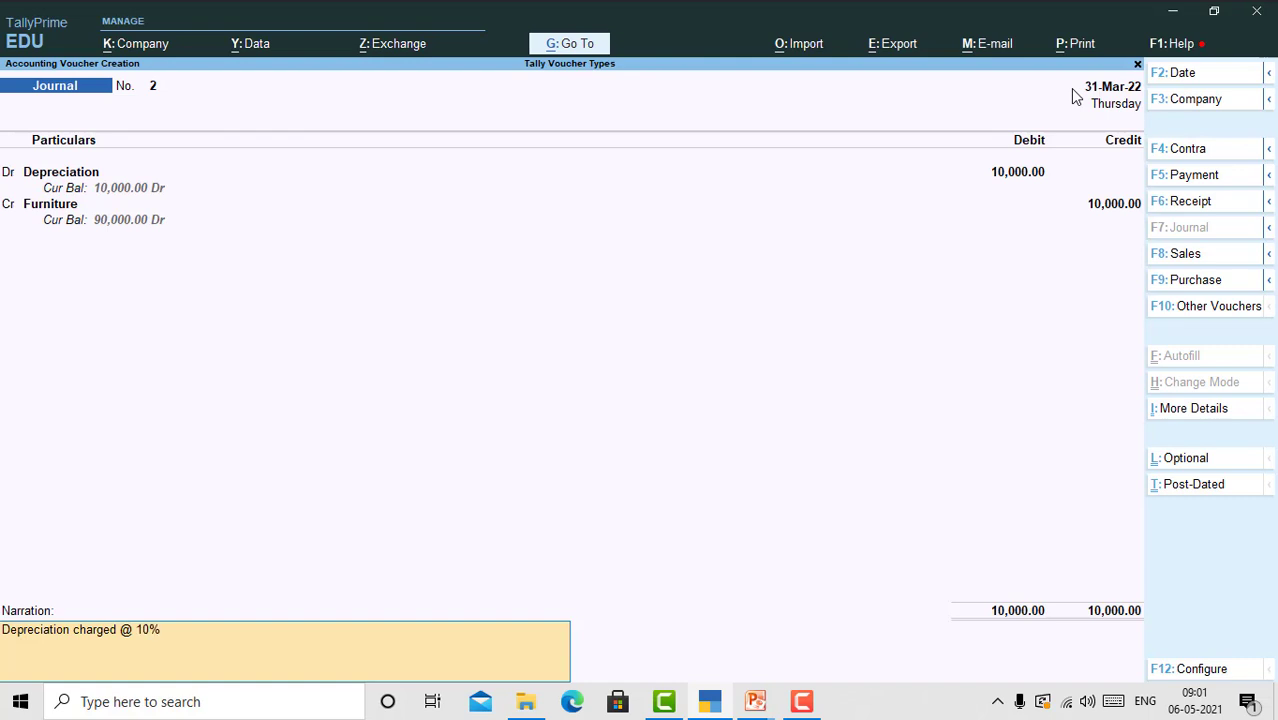
{"action": "type", "text": " for the year 21-21"}
{"action": "key", "text": "BackSpace"}
{"action": "type", "text": "2"}
{"action": "key", "text": "Return"}
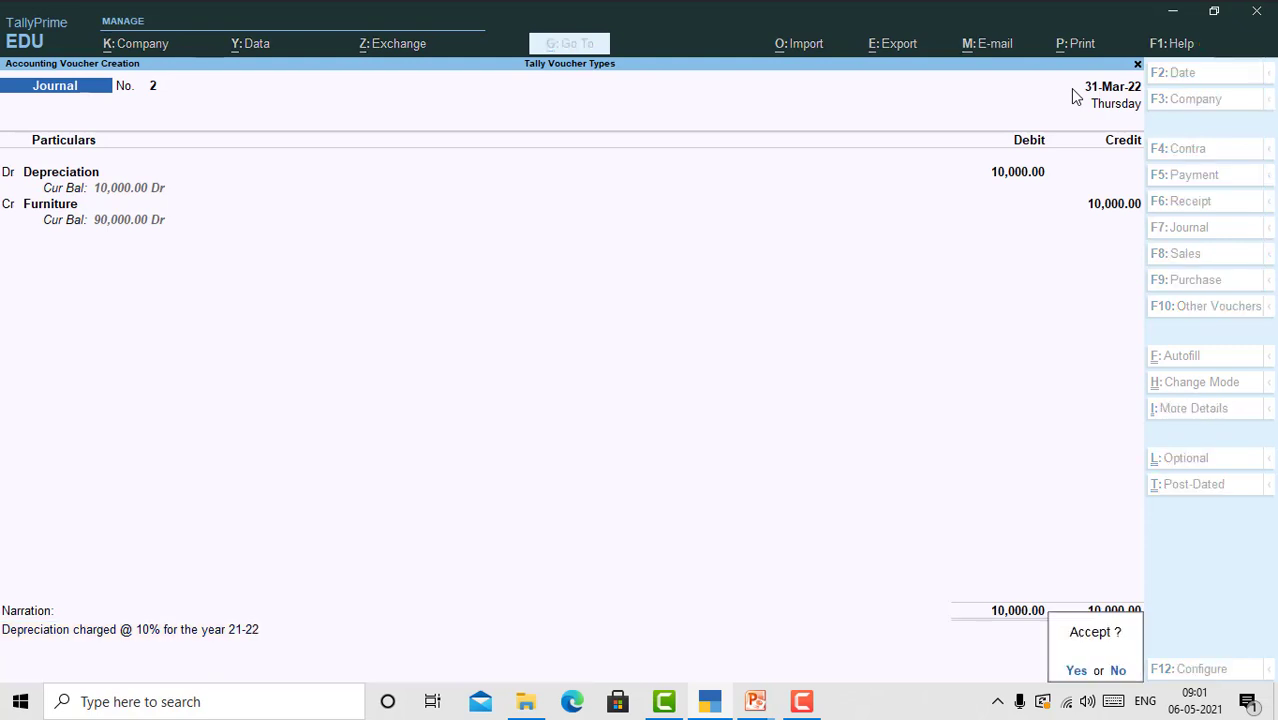
{"action": "key", "text": "Return"}
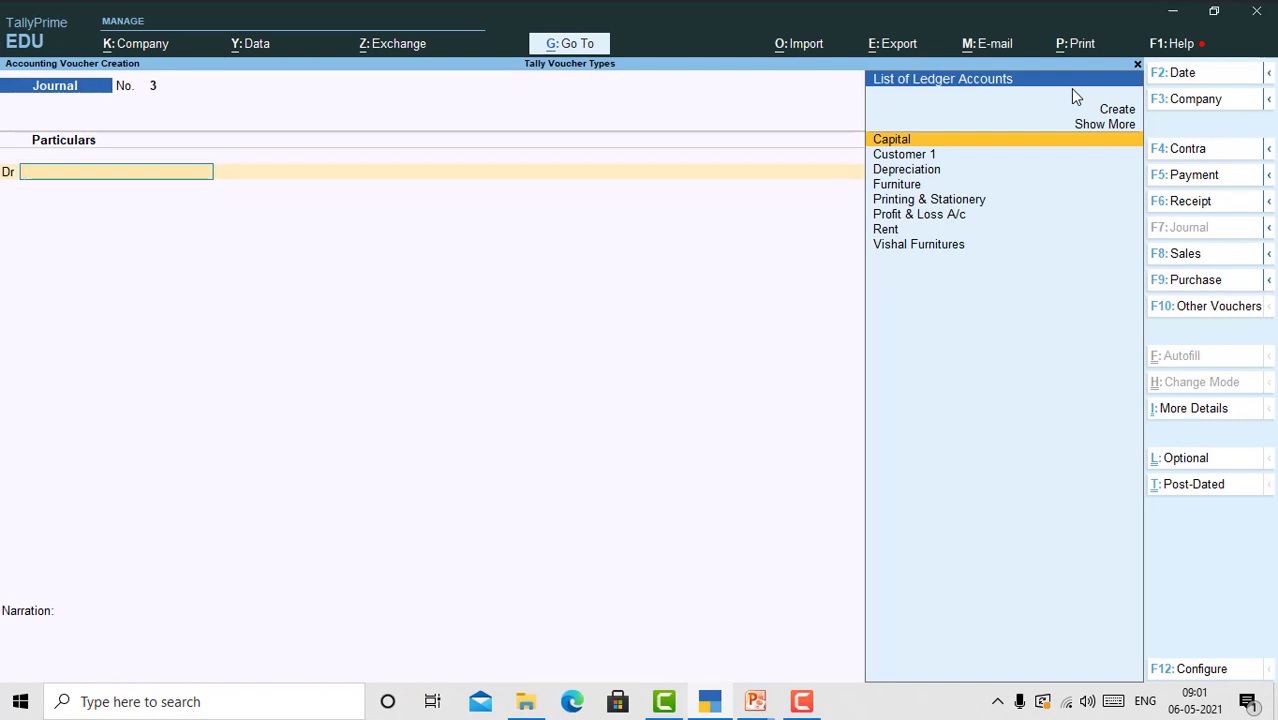
{"action": "key", "text": "Down"}
{"action": "key", "text": "Down"}
{"action": "key", "text": "Down"}
{"action": "key", "text": "Down"}
{"action": "key", "text": "Down"}
{"action": "key", "text": "Down"}
{"action": "key", "text": "Down"}
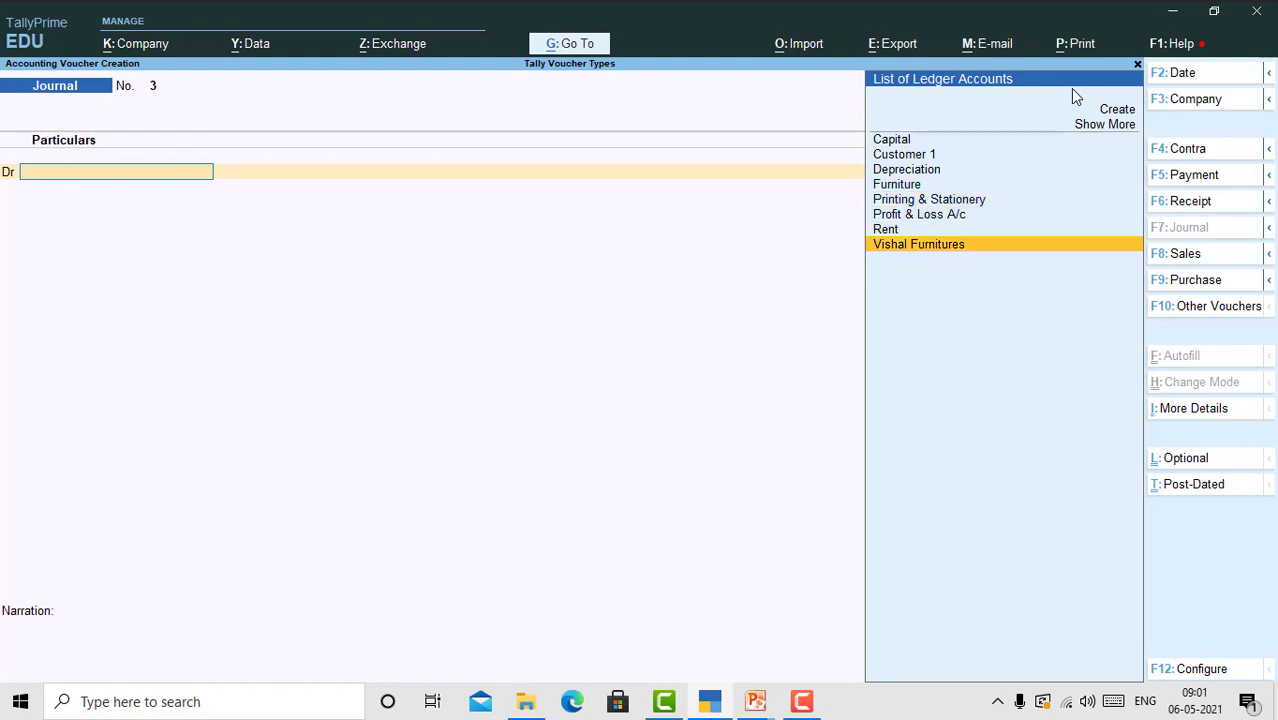
Leave the empty journal voucher and open the Account Books reports
{"action": "key", "text": "Escape"}
{"action": "key", "text": "Return"}
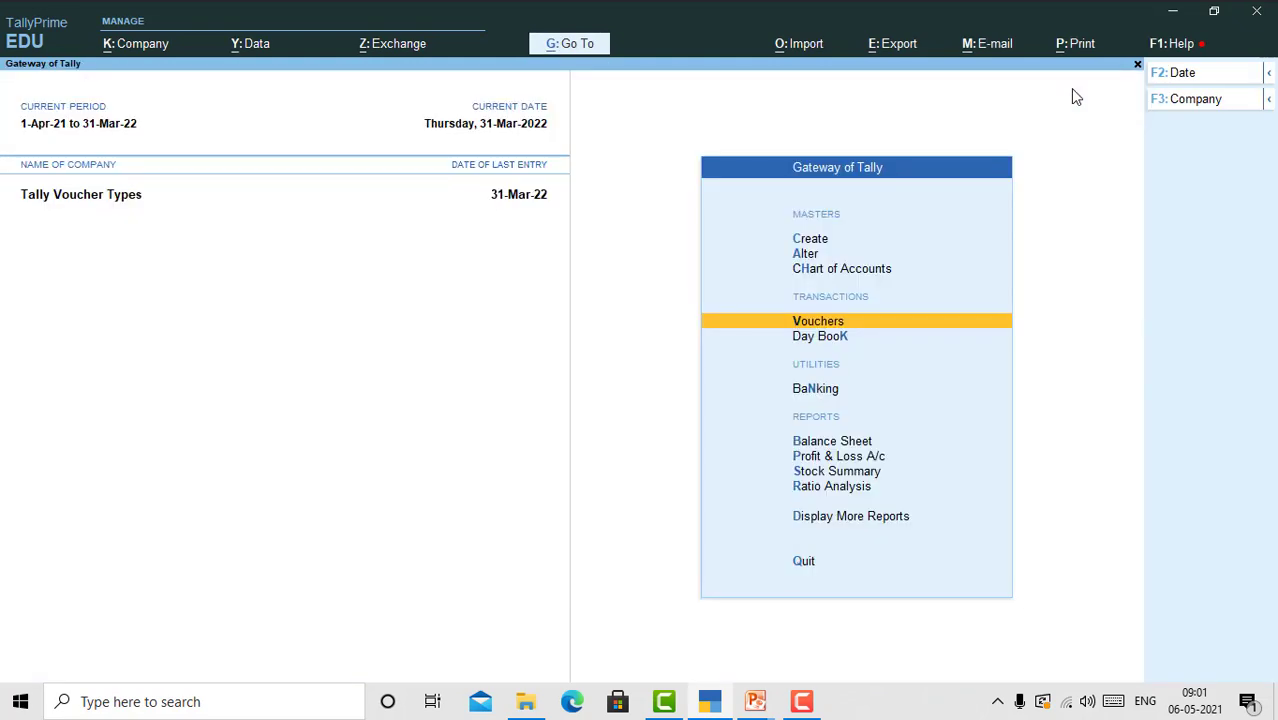
{"action": "key", "text": "Down"}
{"action": "key", "text": "Down"}
{"action": "key", "text": "Down"}
{"action": "key", "text": "Down"}
{"action": "key", "text": "Down"}
{"action": "key", "text": "Down"}
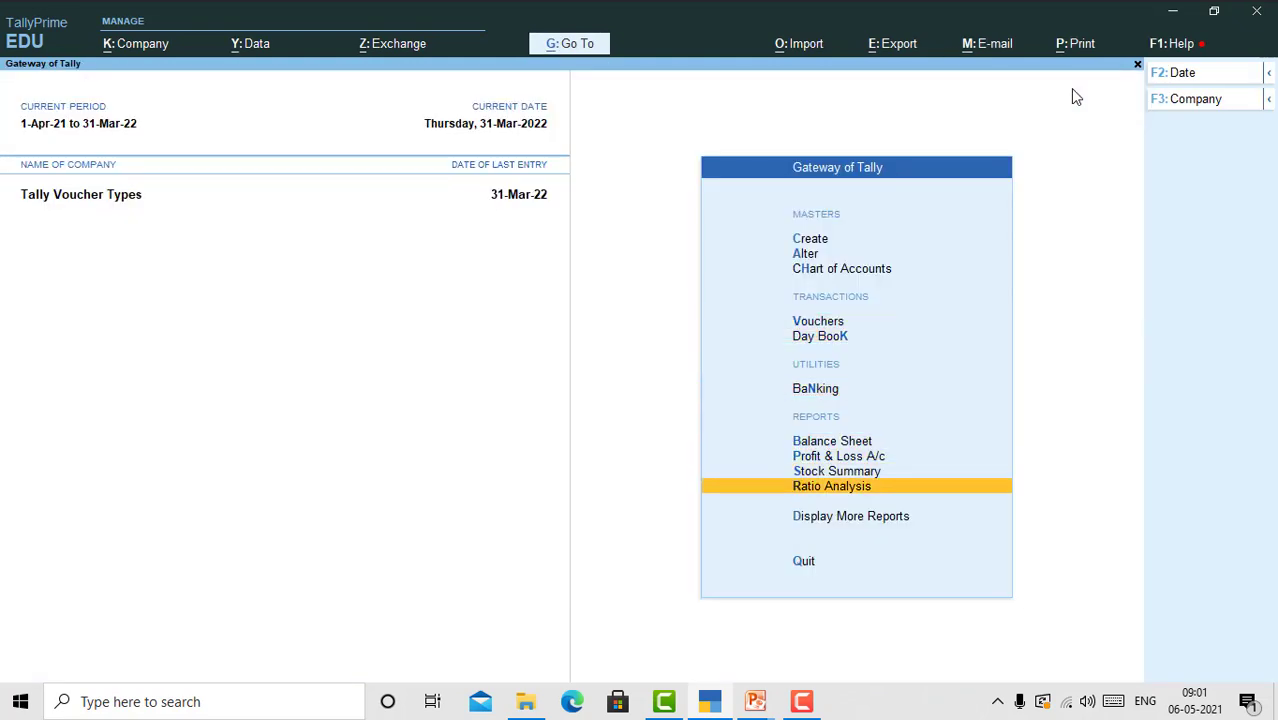
{"action": "key", "text": "Down"}
{"action": "key", "text": "Return"}
{"action": "key", "text": "Down"}
{"action": "key", "text": "Down"}
{"action": "key", "text": "Down"}
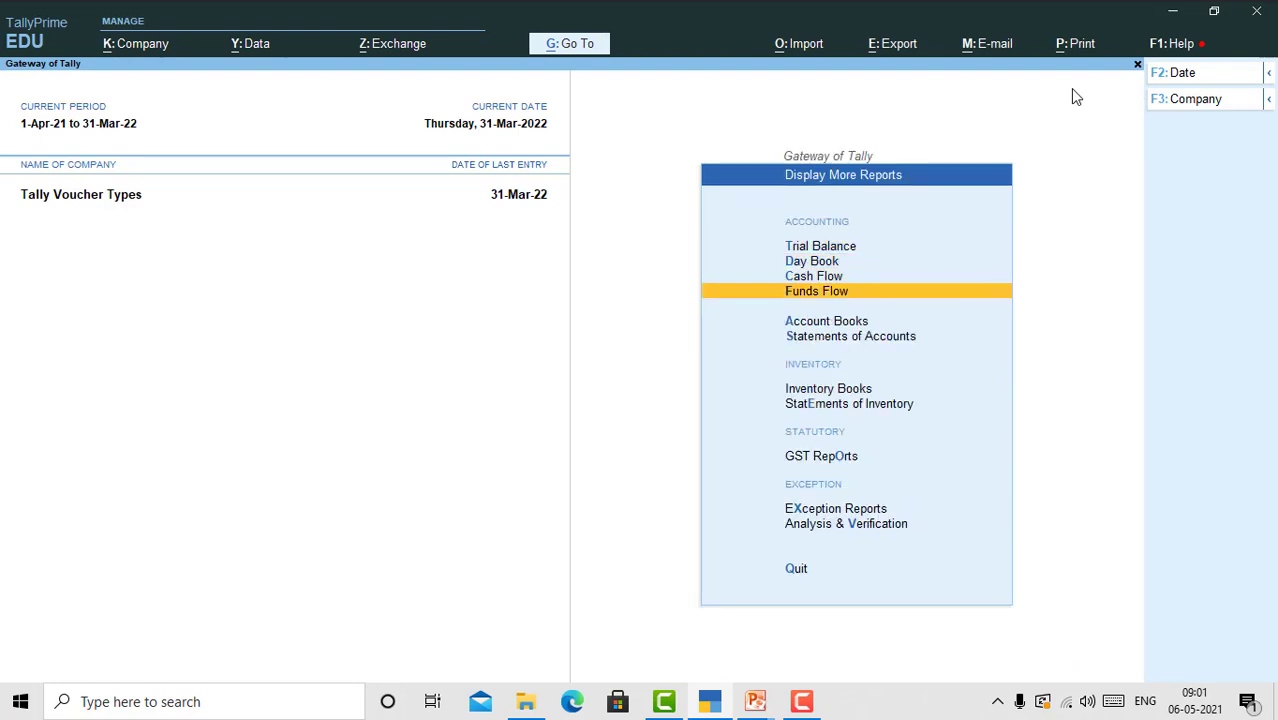
{"action": "key", "text": "Down"}
{"action": "key", "text": "Return"}
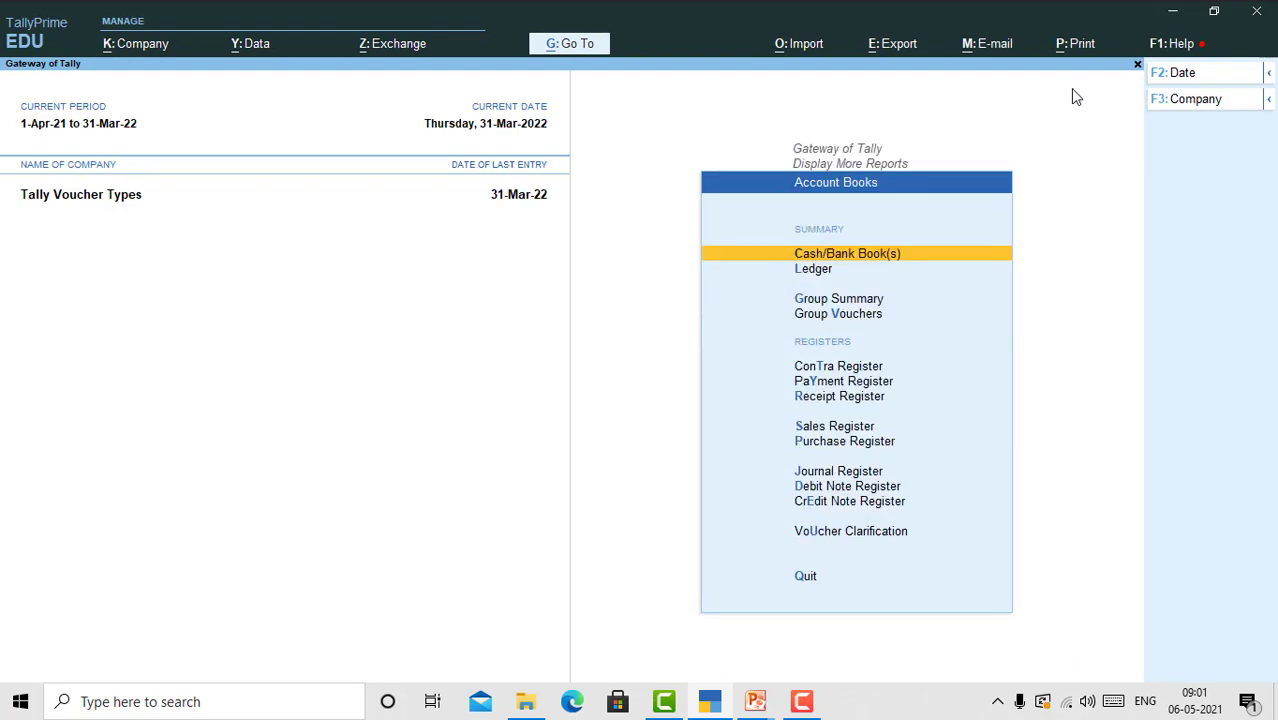
Display the ledger vouchers of the Vishal Furnitures ledger
{"action": "key", "text": "Down"}
{"action": "key", "text": "Return"}
{"action": "key", "text": "Down"}
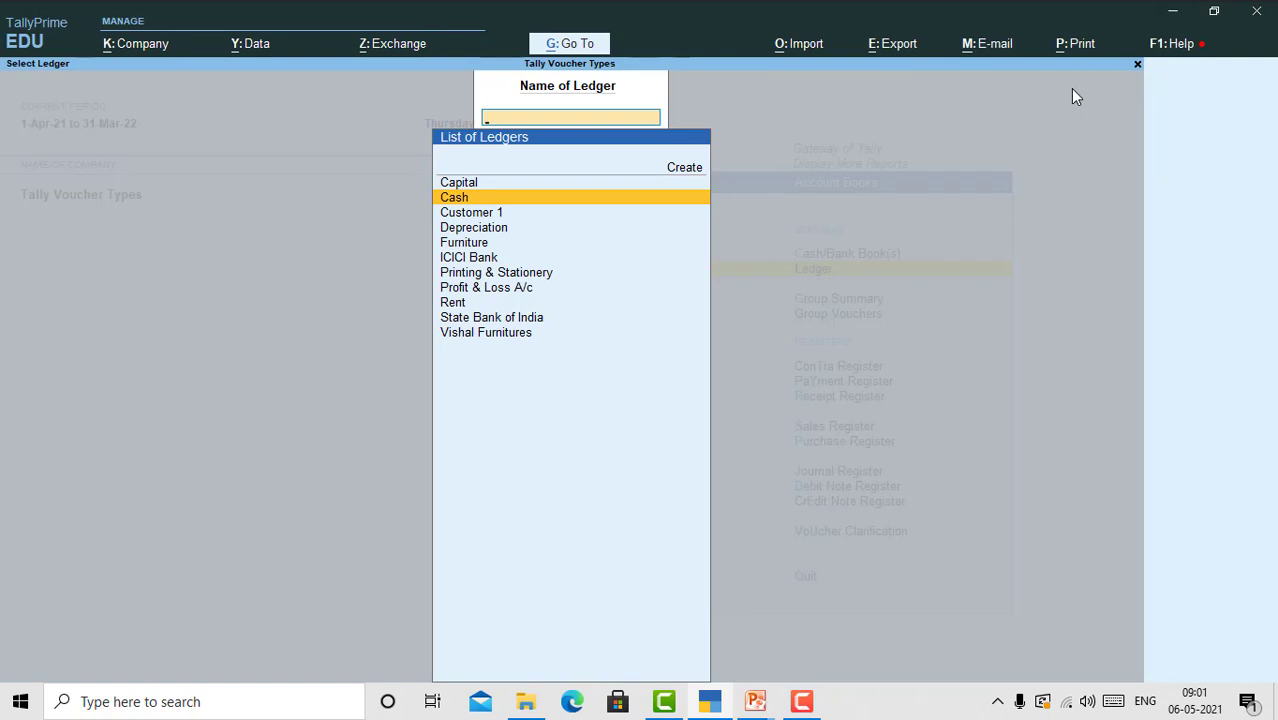
{"action": "type", "text": "vi"}
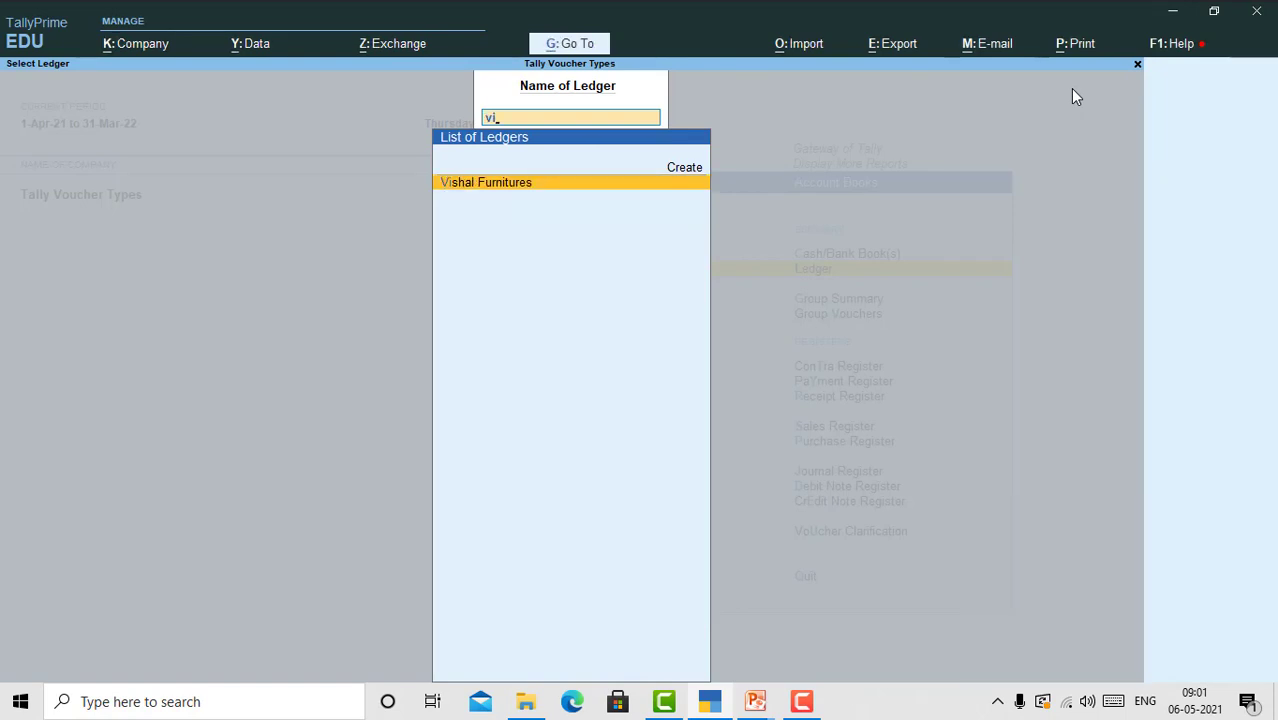
{"action": "key", "text": "Return"}
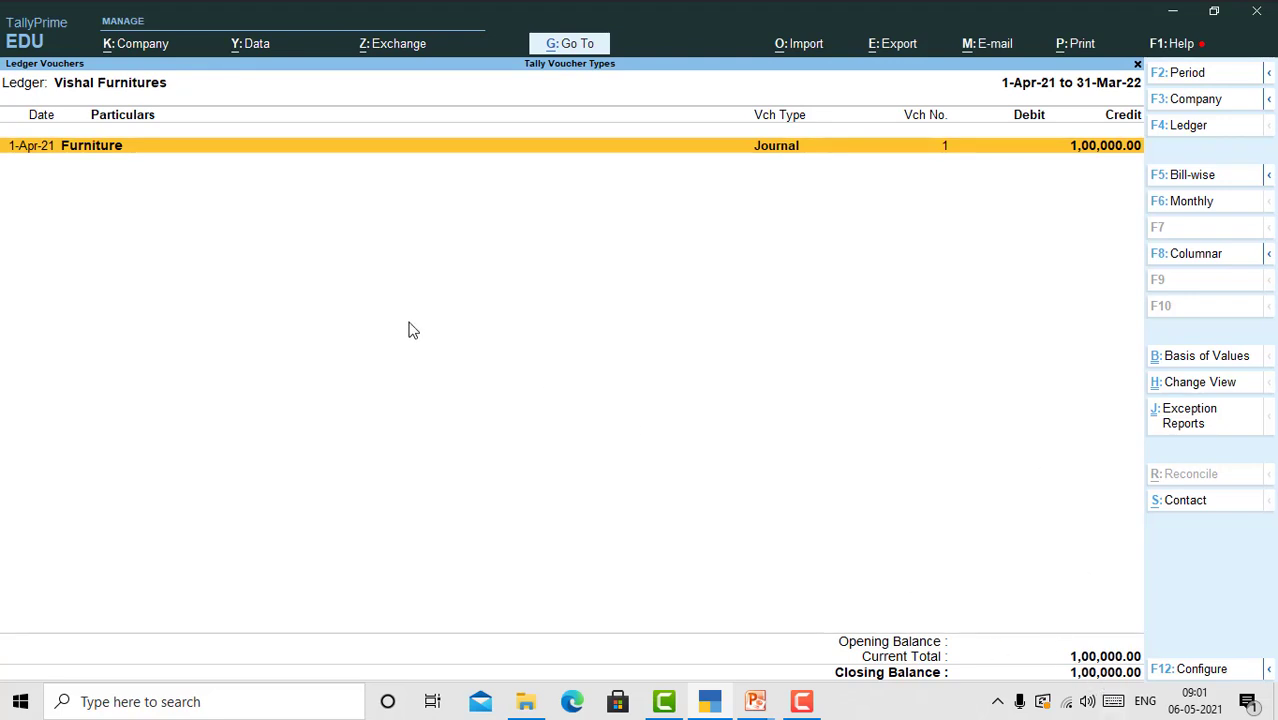
Close the Vishal Furnitures ledger report and start a new journal voucher
{"action": "key", "text": "Escape"}
{"action": "key", "text": "Escape"}
{"action": "key", "text": "Escape"}
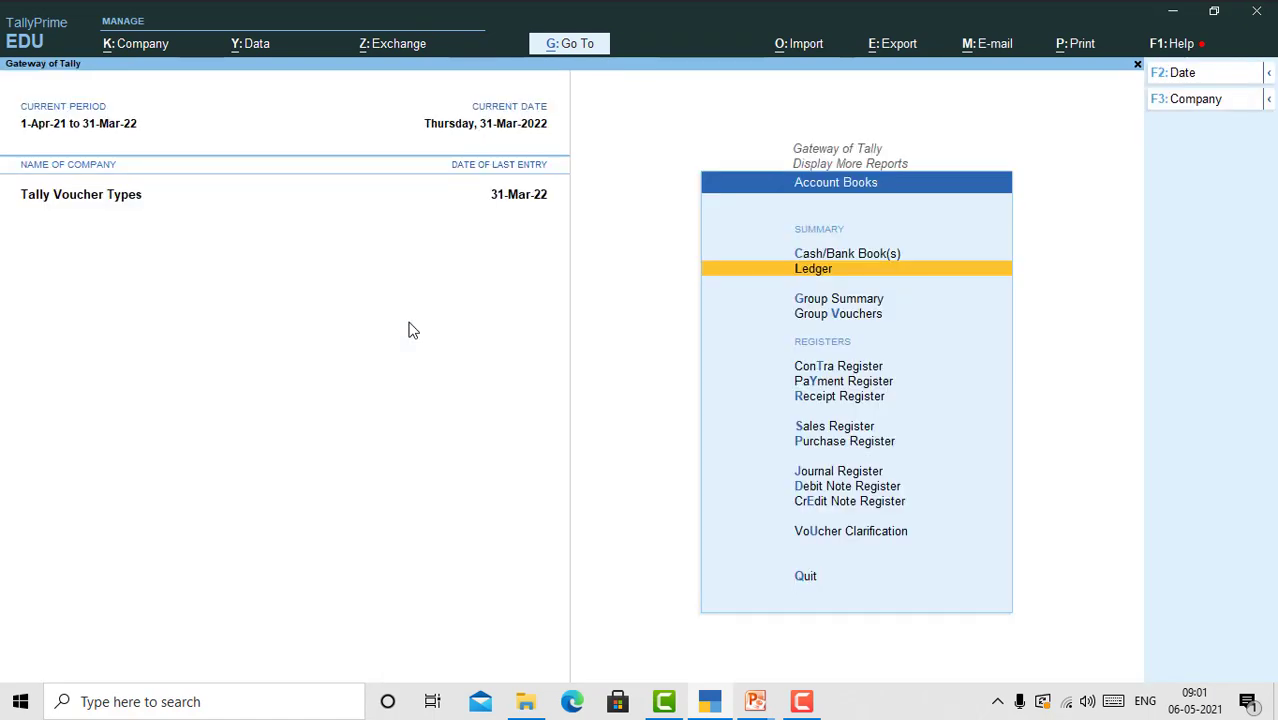
{"action": "key", "text": "Escape"}
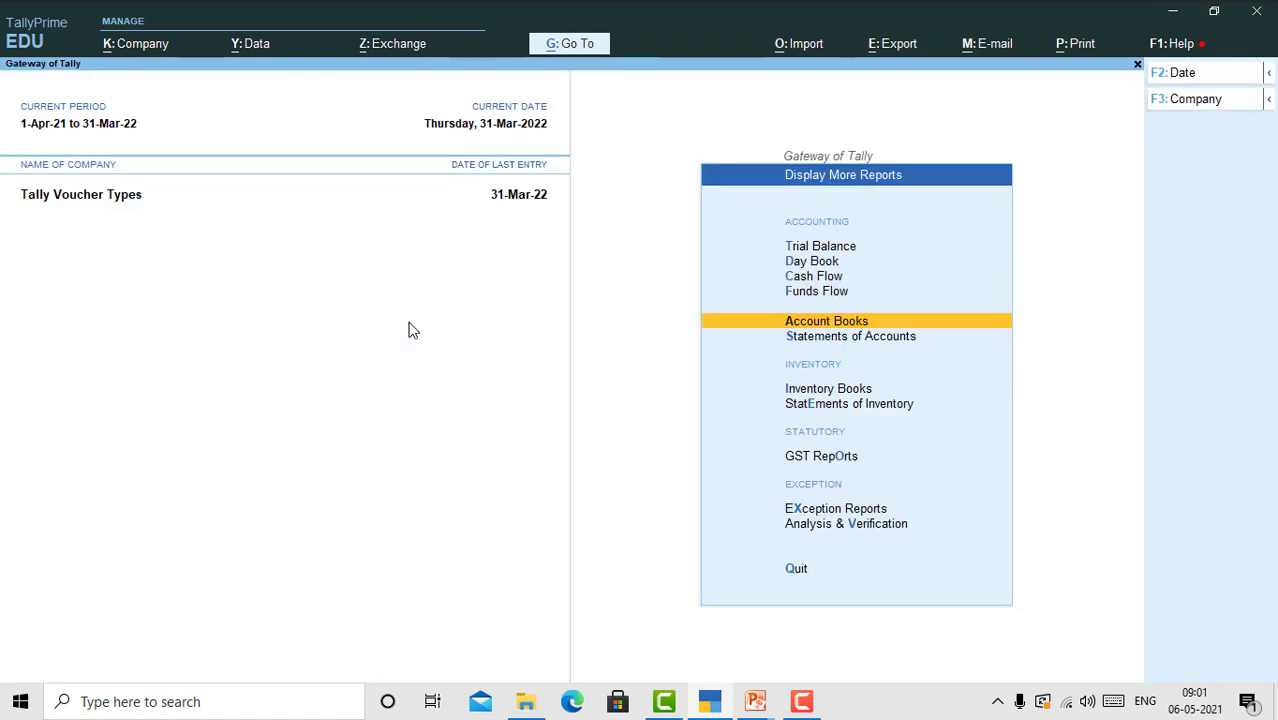
{"action": "key", "text": "Escape"}
{"action": "key", "text": "Up"}
{"action": "key", "text": "Up"}
{"action": "key", "text": "Up"}
{"action": "key", "text": "Up"}
{"action": "key", "text": "Up"}
{"action": "key", "text": "Up"}
{"action": "key", "text": "Up"}
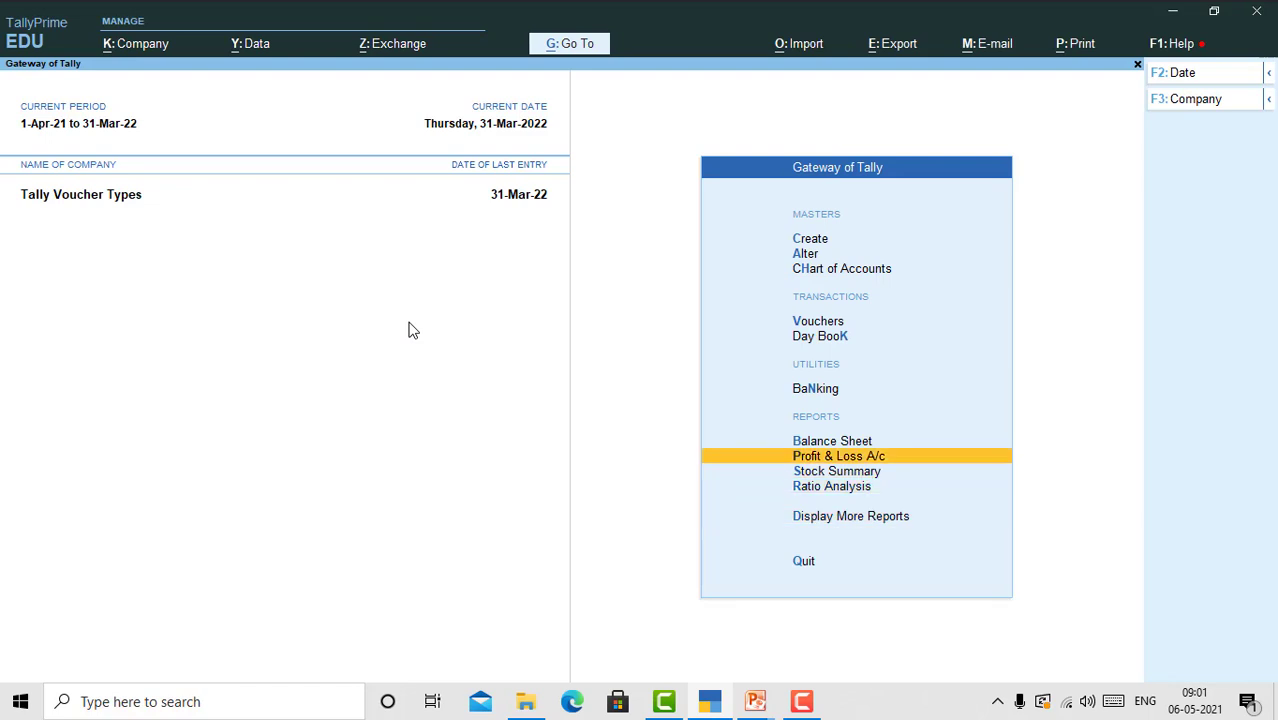
{"action": "key", "text": "Return"}
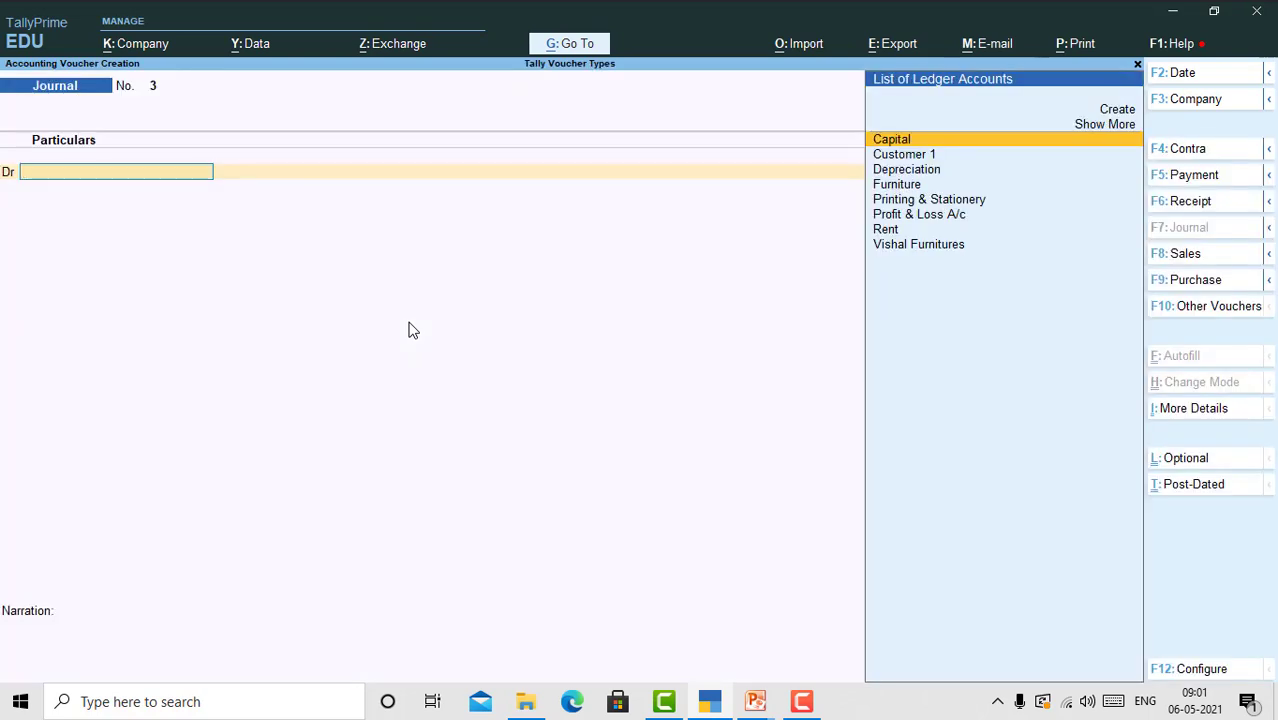
Debit Vishal Furnitures with 2,000 in the journal voucher and record the amount as On Account
{"action": "type", "text": "Vish"}
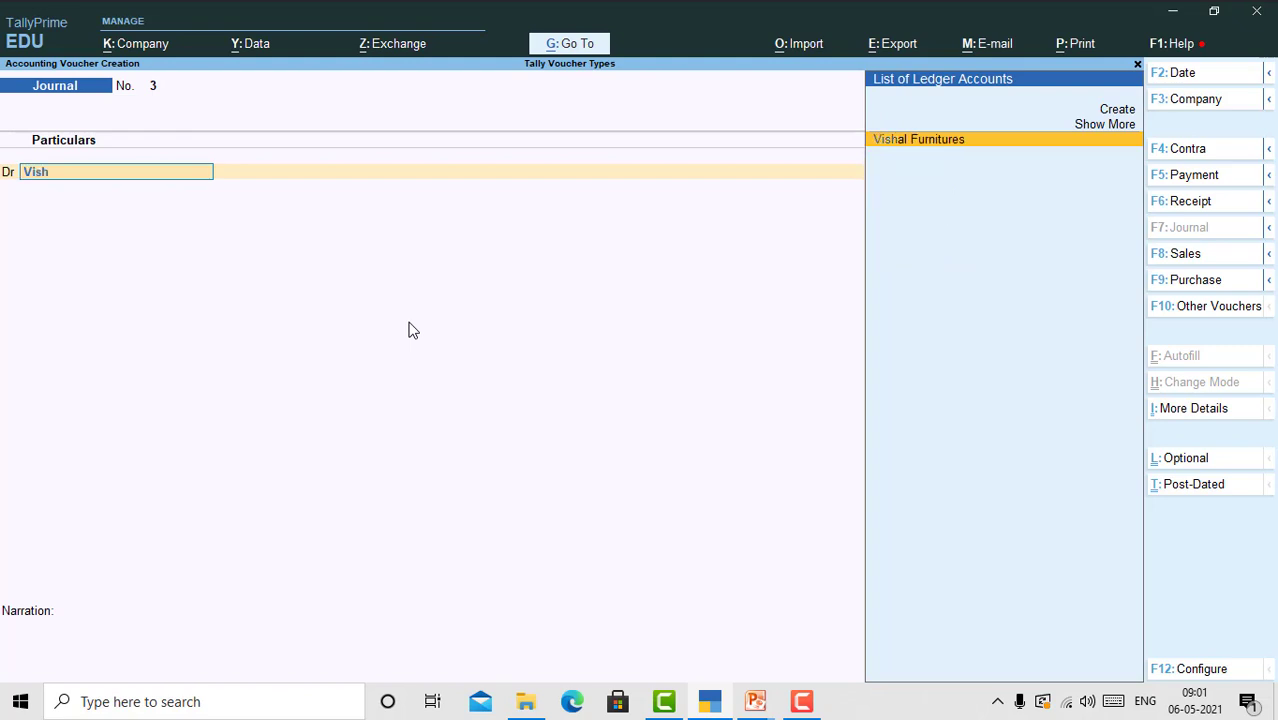
{"action": "key", "text": "Return"}
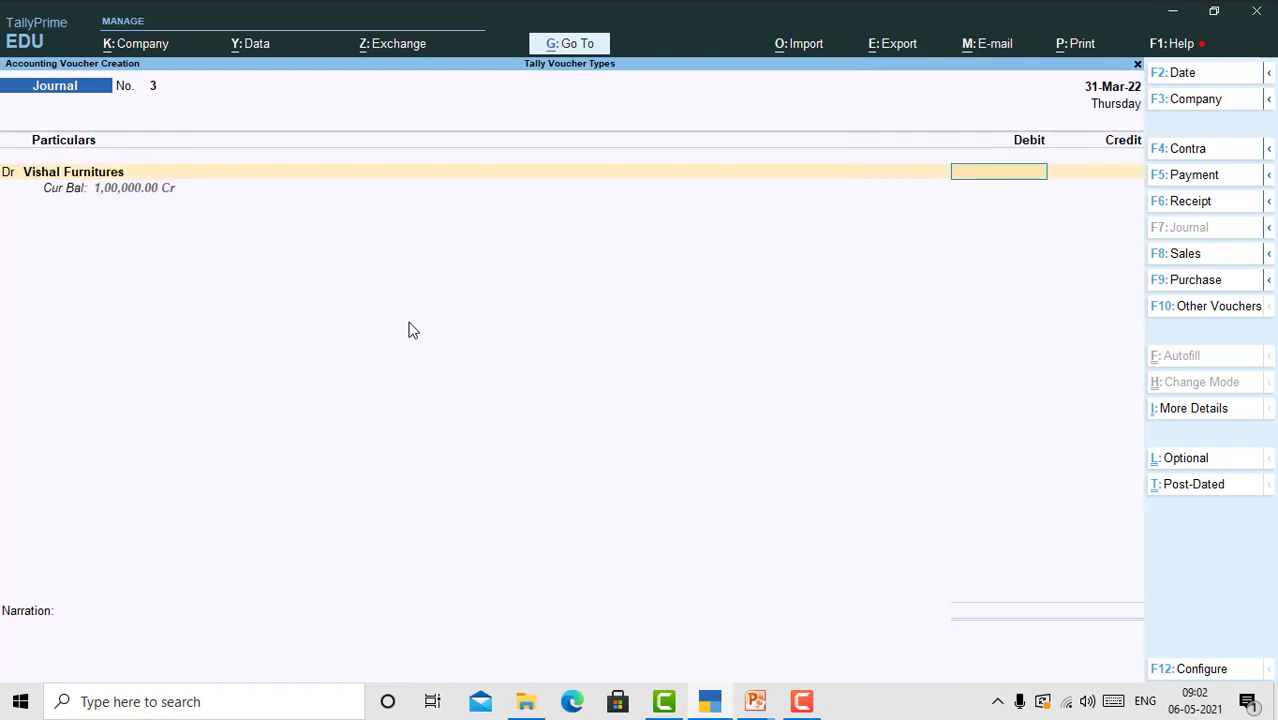
{"action": "type", "text": "2000"}
{"action": "key", "text": "Return"}
{"action": "key", "text": "Return"}
{"action": "key", "text": "Return"}
{"action": "key", "text": "Return"}
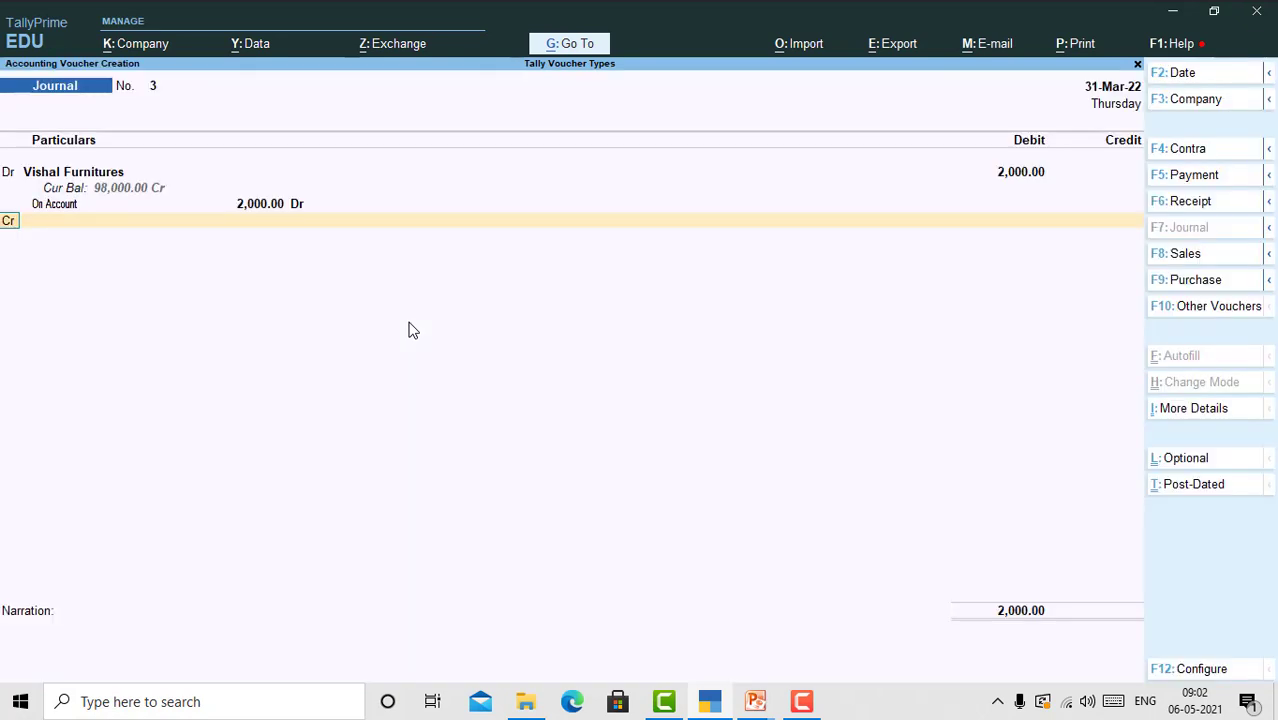
Create a new ledger named Discount under Indirect Incomes from the voucher's credit line
{"action": "key", "text": "Return"}
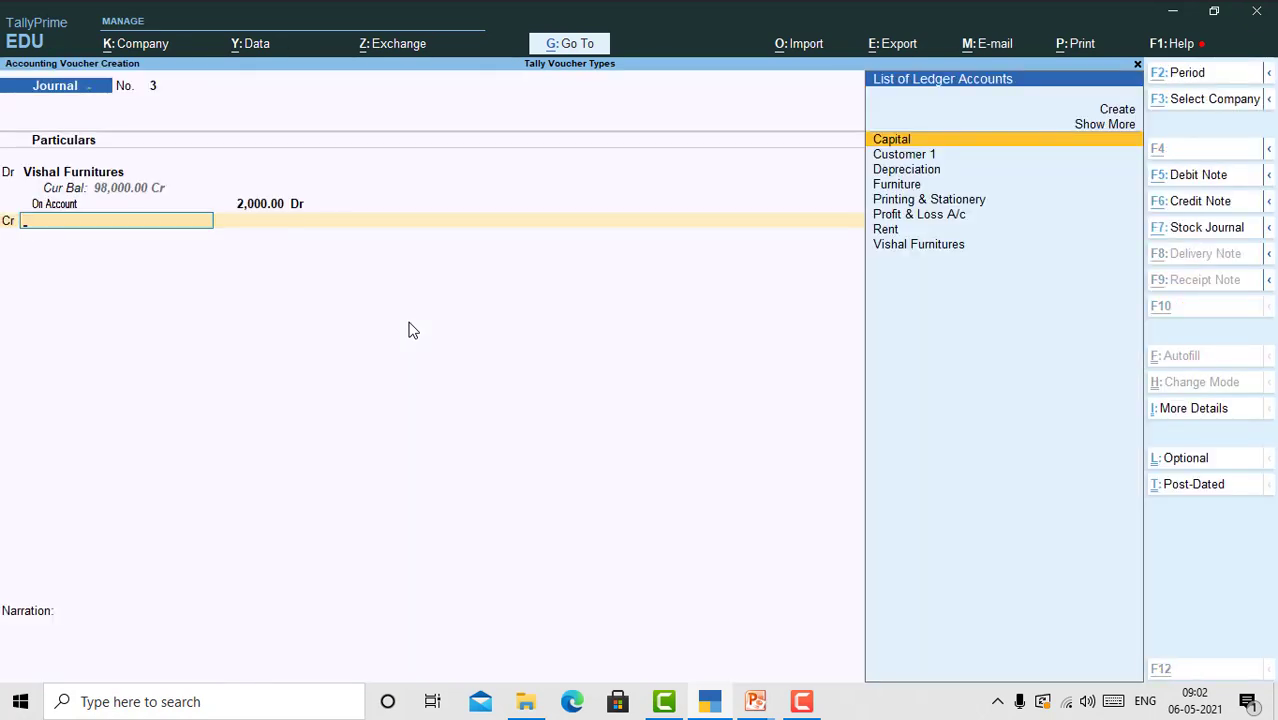
{"action": "key", "text": "alt+c"}
{"action": "type", "text": "Discoun"}
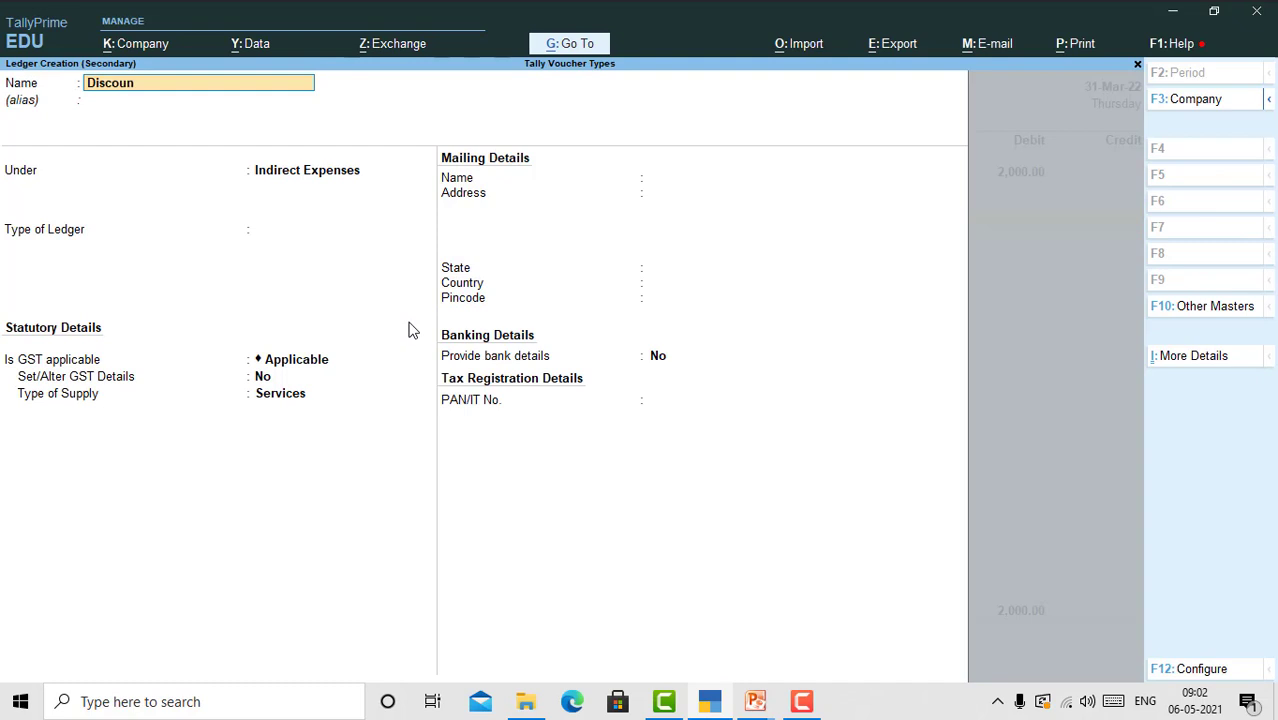
{"action": "type", "text": "t"}
{"action": "key", "text": "Return"}
{"action": "key", "text": "Return"}
{"action": "type", "text": "In"}
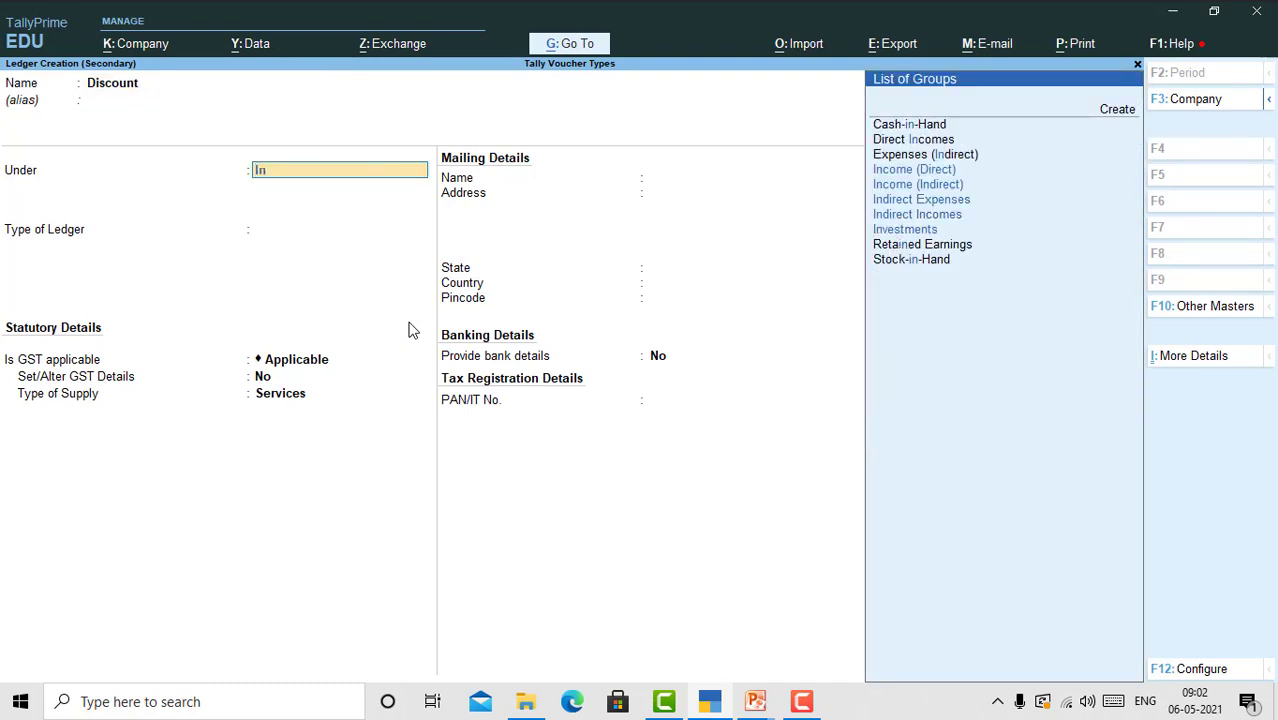
{"action": "type", "text": "di"}
{"action": "key", "text": "Down"}
{"action": "key", "text": "Down"}
{"action": "key", "text": "Down"}
{"action": "key", "text": "Return"}
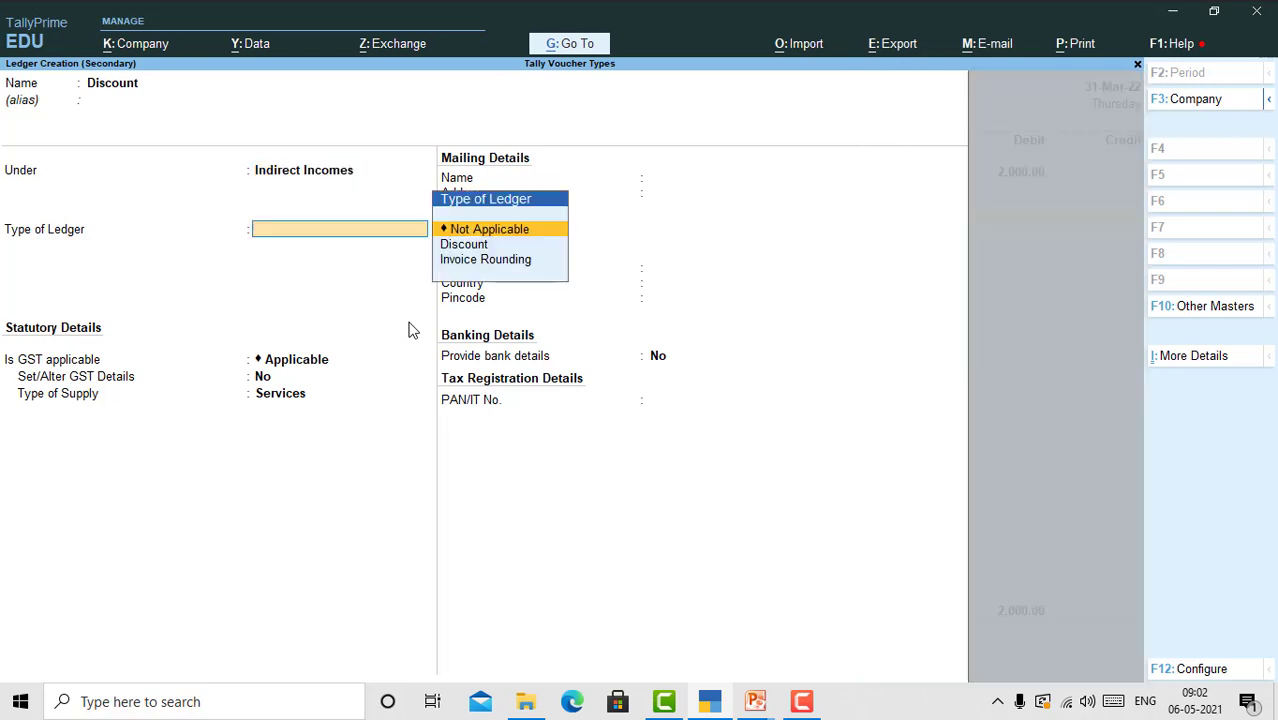
Set the Discount ledger's type to Not Applicable, keep the remaining defaults and save the ledger
{"action": "key", "text": "Return"}
{"action": "key", "text": "Return"}
{"action": "key", "text": "Return"}
{"action": "key", "text": "Return"}
{"action": "key", "text": "Return"}
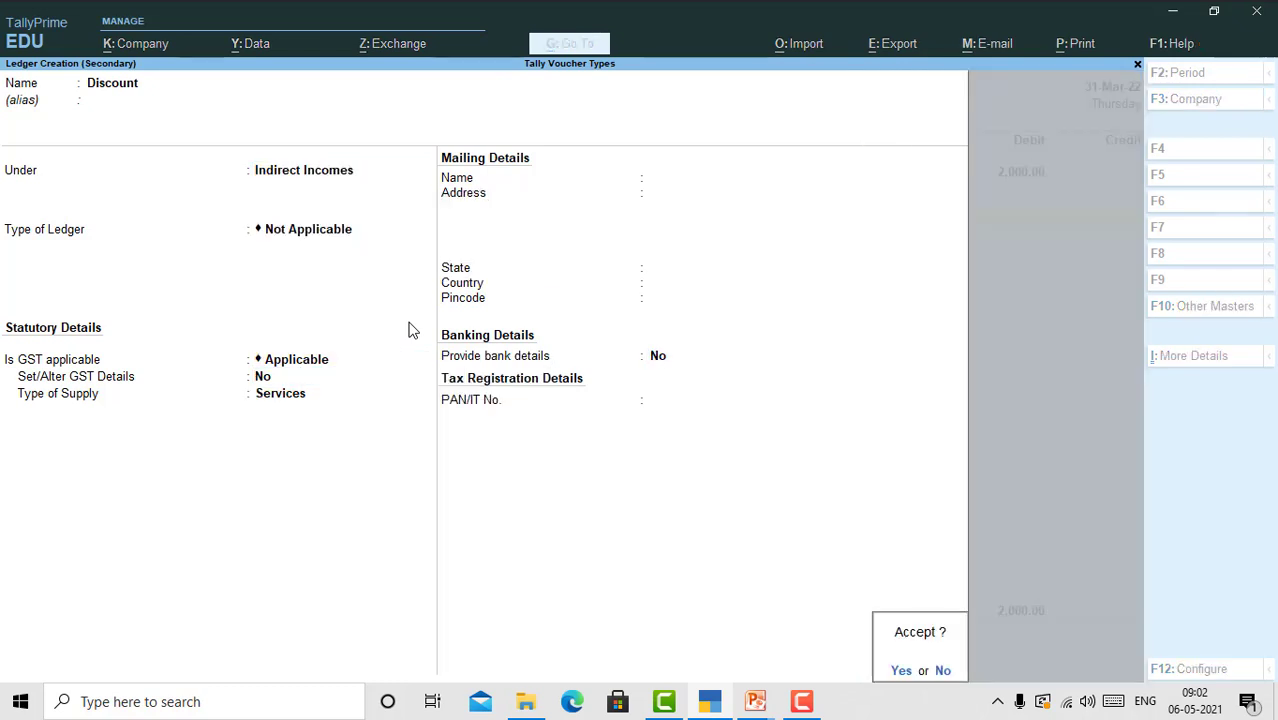
{"action": "key", "text": "Return"}
Credit the Discount ledger with 2,000.00 in the journal voucher
{"action": "key", "text": "Return"}
{"action": "key", "text": "Return"}
{"action": "key", "text": "Return"}
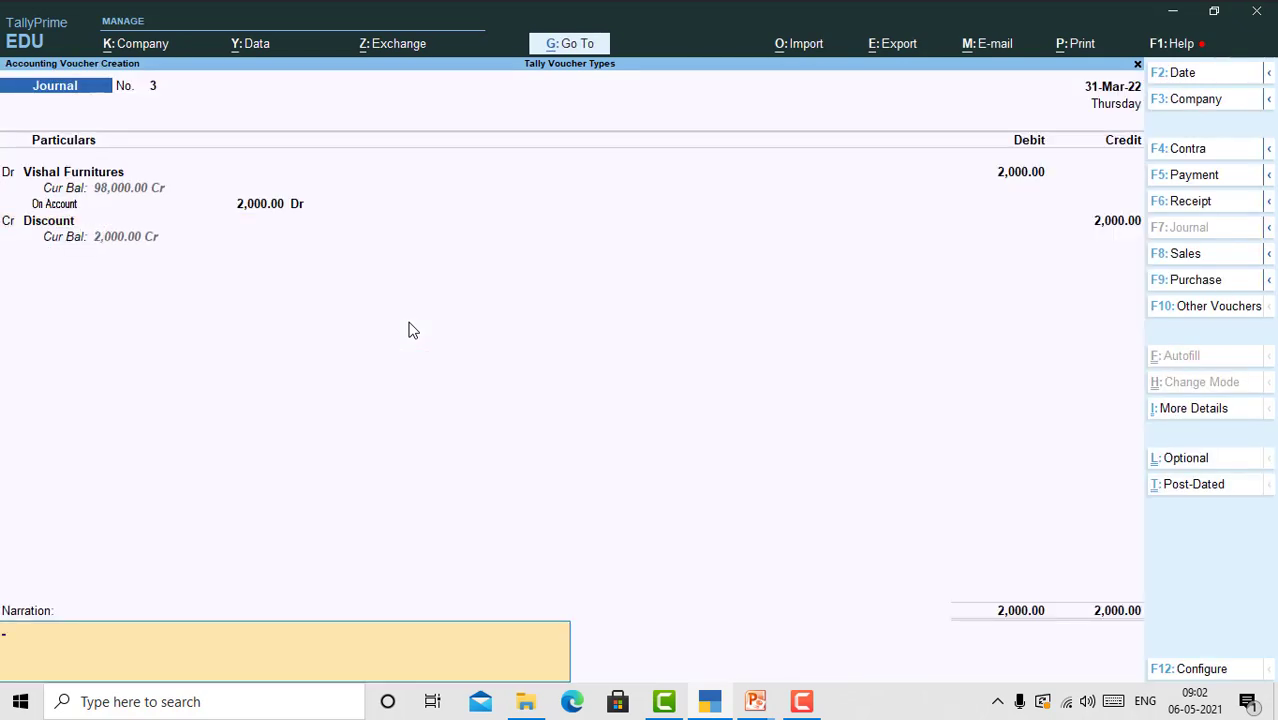
Enter the narration "Discount received from supplier", save the journal voucher and leave voucher entry
{"action": "type", "text": "Discount received from supplier"}
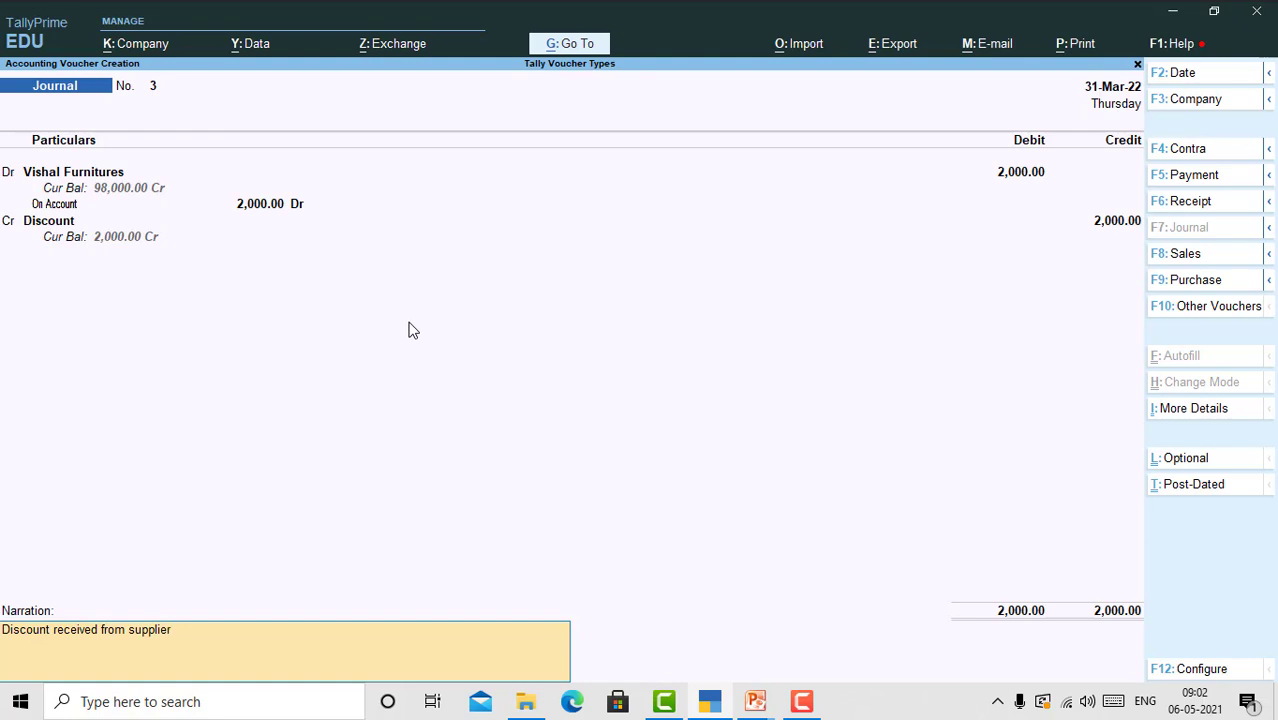
{"action": "key", "text": "Return"}
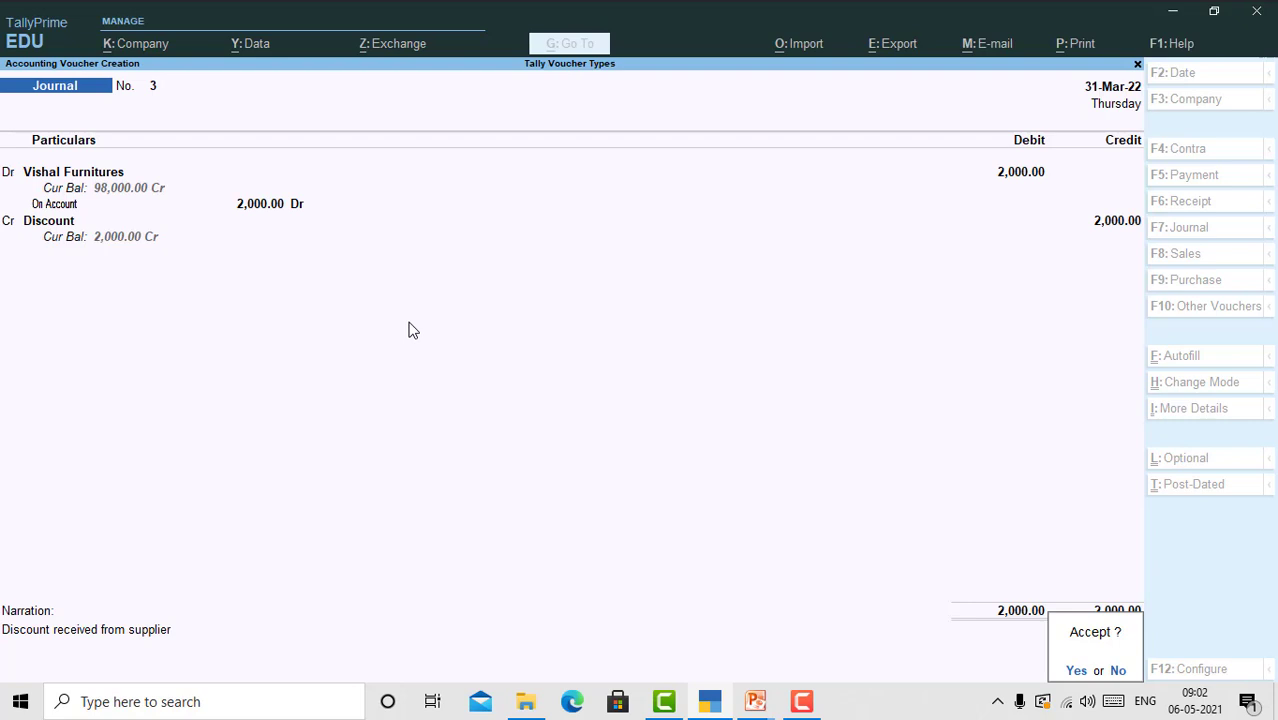
{"action": "key", "text": "y"}
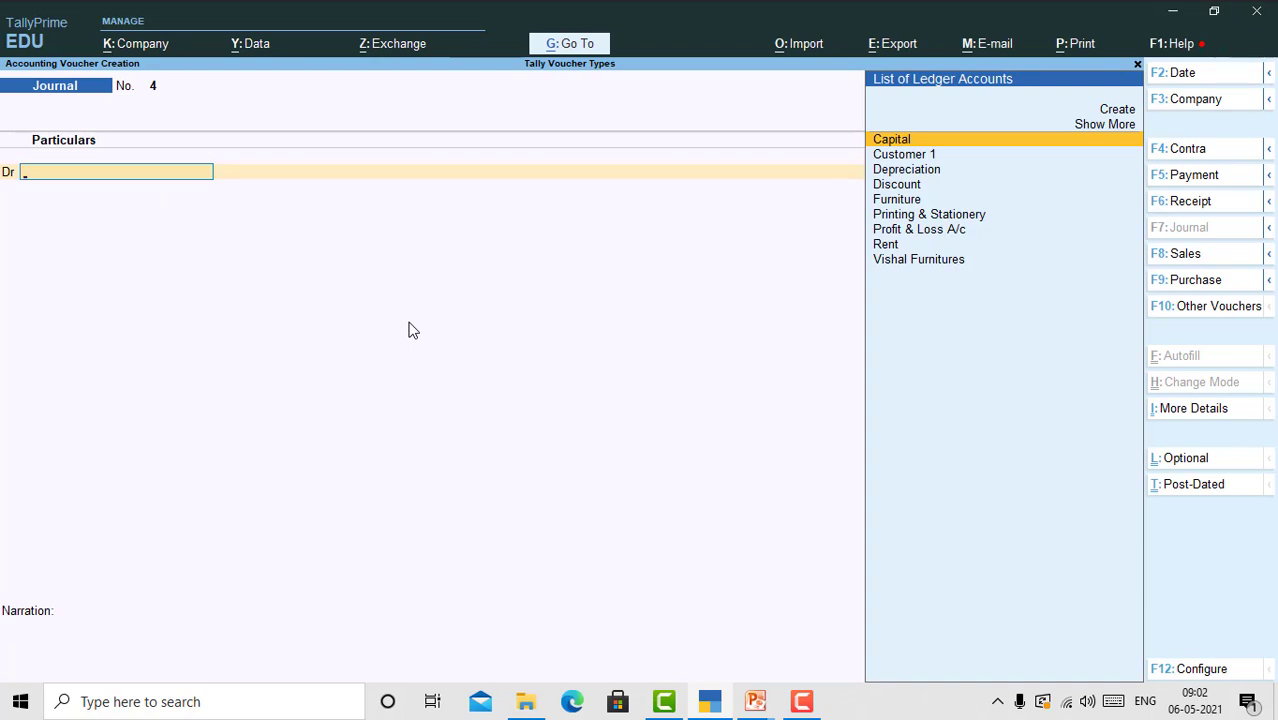
{"action": "key", "text": "Escape"}
{"action": "key", "text": "y"}
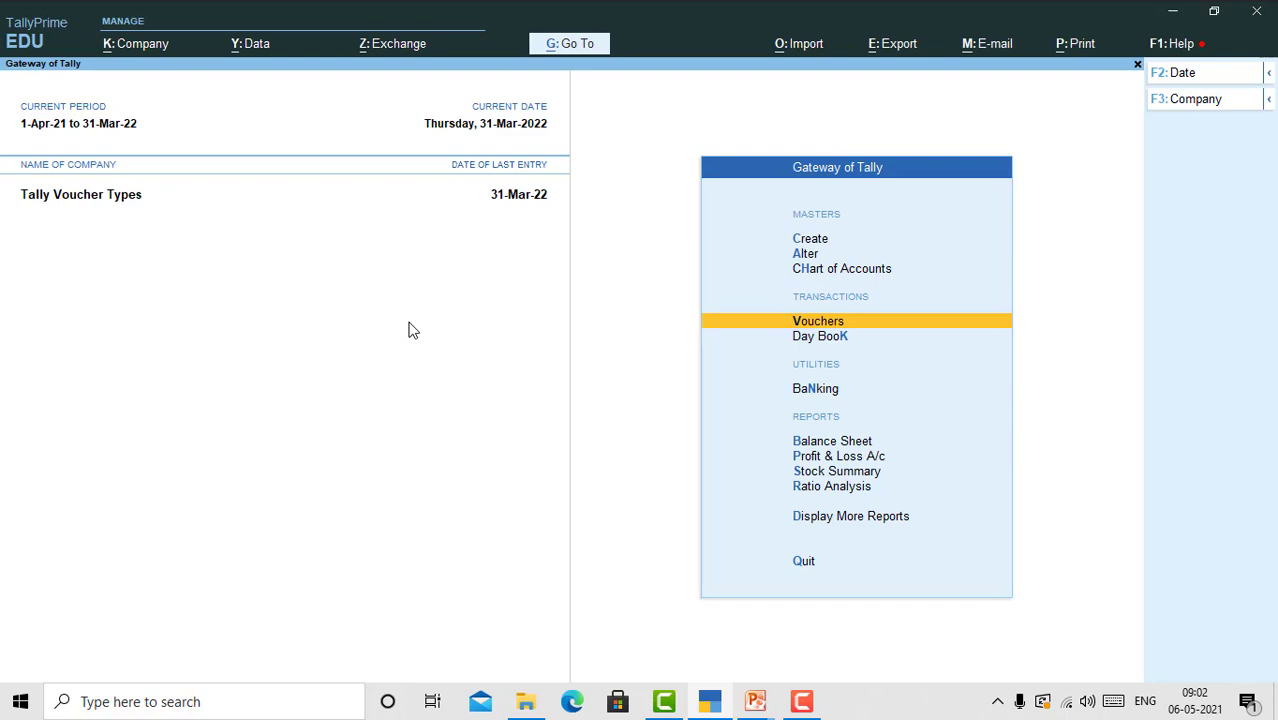
{"action": "key", "text": "Return"}
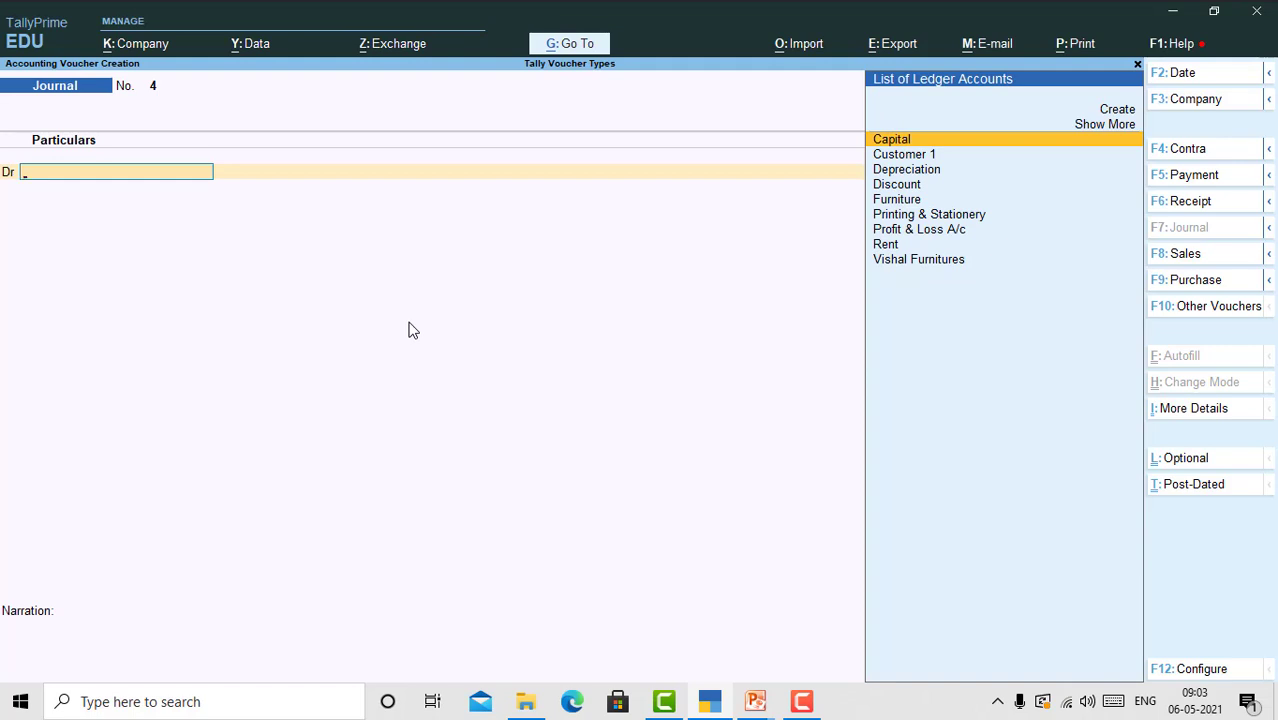
{"action": "key", "text": "Escape"}
{"action": "key", "text": "y"}
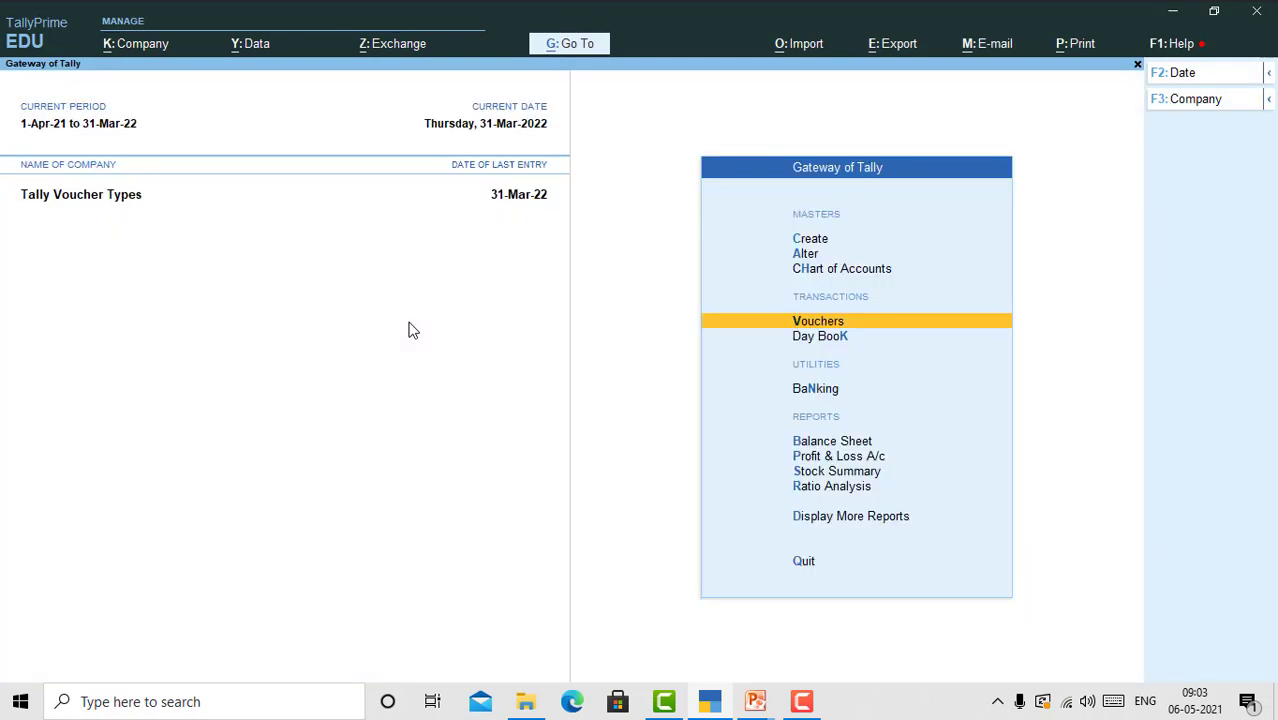
Open the Account Books reports from the additional reports
{"action": "key", "text": "Down"}
{"action": "key", "text": "Down"}
{"action": "key", "text": "Down"}
{"action": "key", "text": "Down"}
{"action": "key", "text": "Down"}
{"action": "key", "text": "Down"}
{"action": "key", "text": "Down"}
{"action": "key", "text": "Return"}
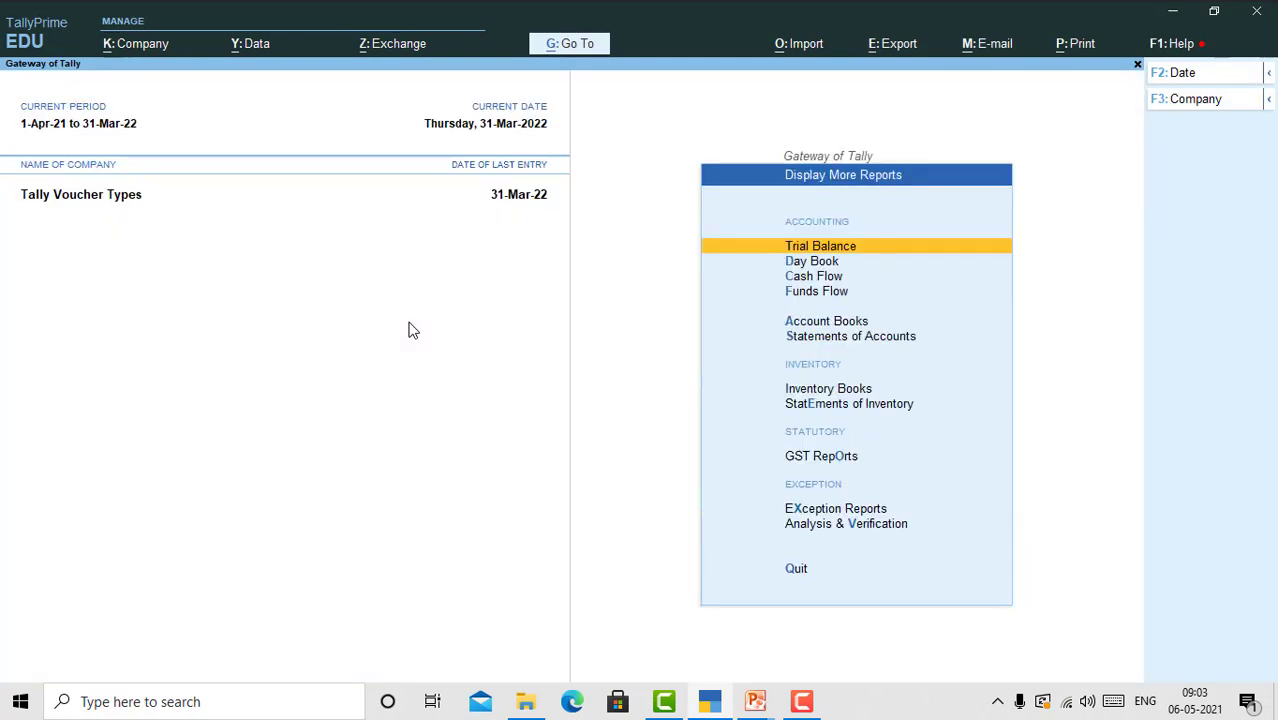
{"action": "key", "text": "Down"}
{"action": "key", "text": "Down"}
{"action": "key", "text": "Down"}
{"action": "key", "text": "Down"}
{"action": "key", "text": "Return"}
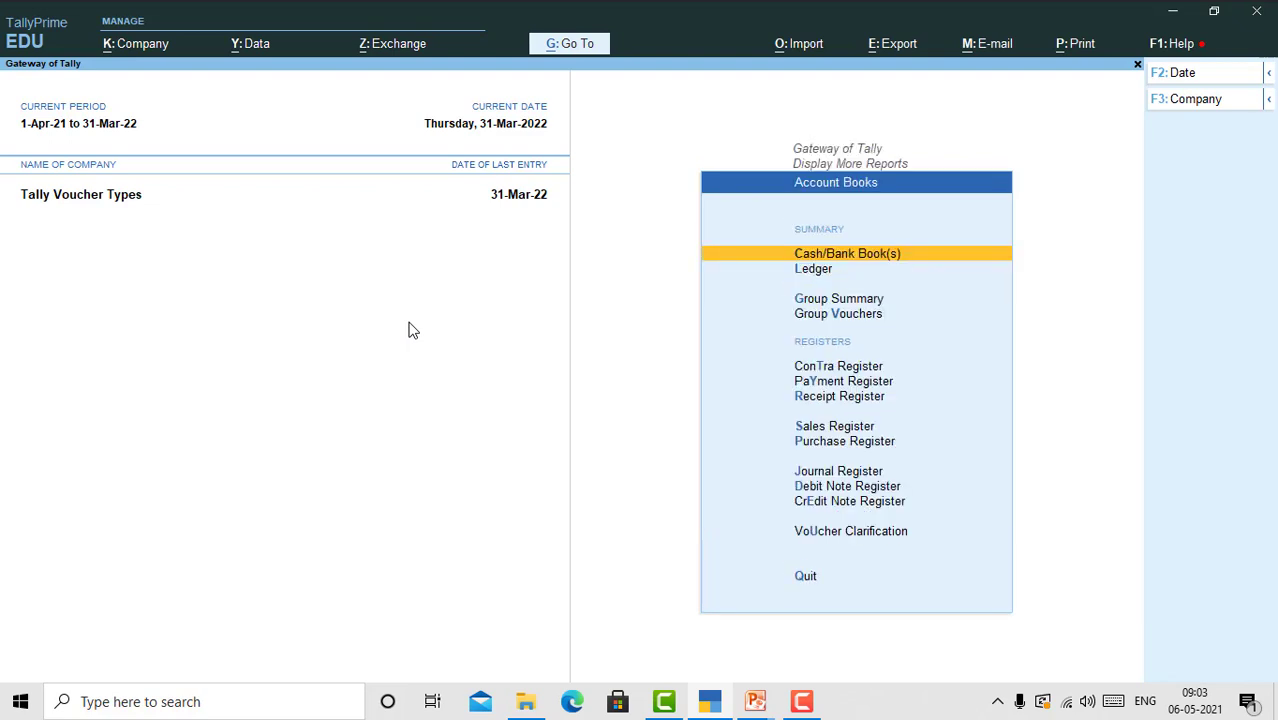
Display the ledger vouchers of the Discount ledger
{"action": "key", "text": "Down"}
{"action": "key", "text": "Return"}
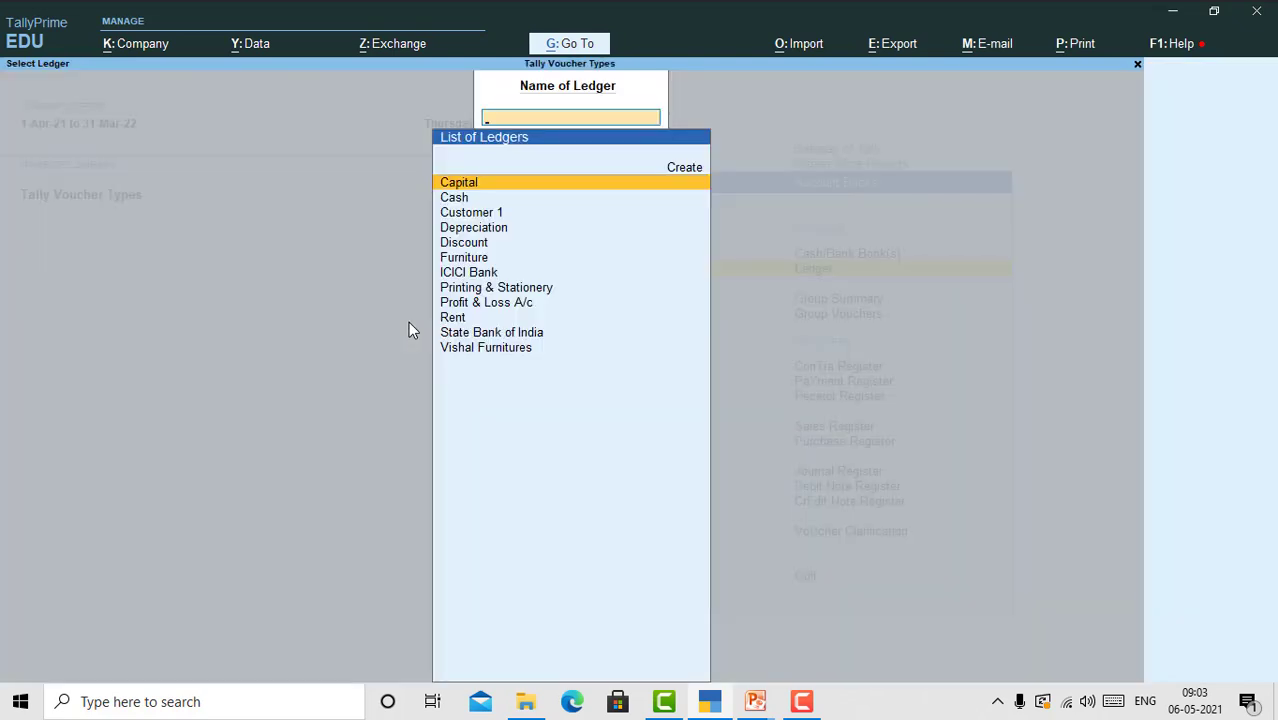
{"action": "type", "text": "Dis"}
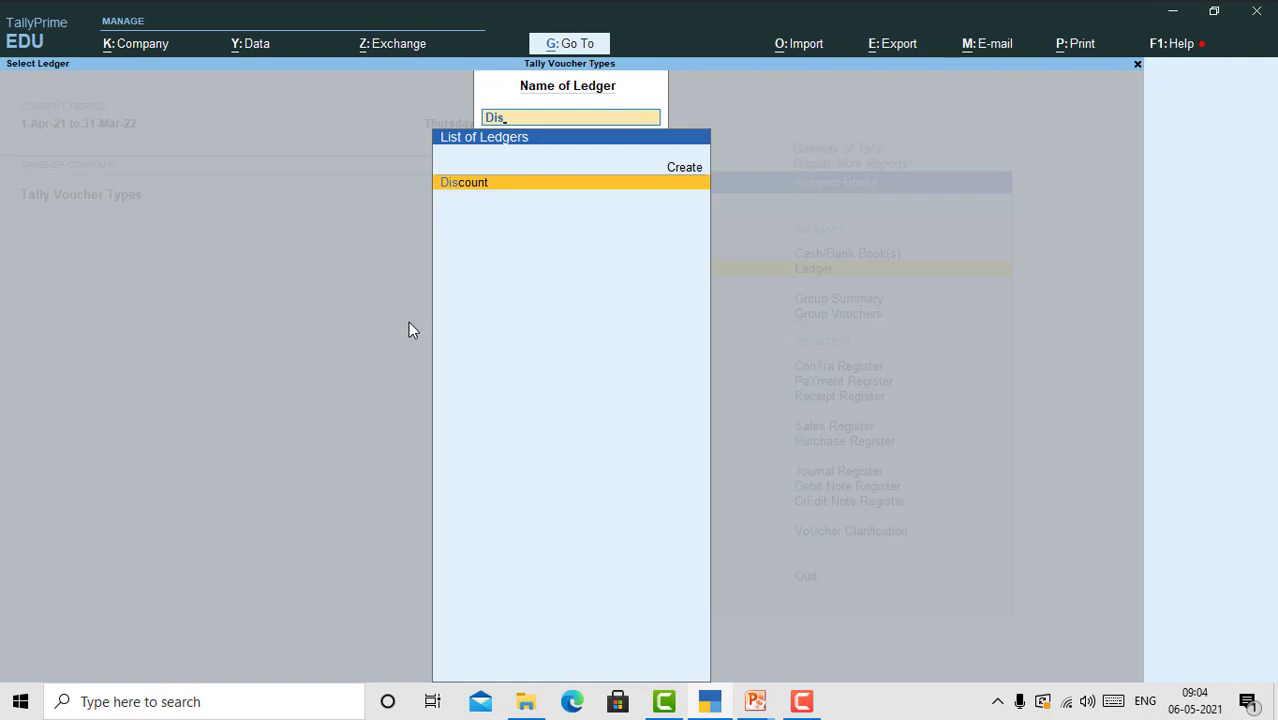
{"action": "key", "text": "Return"}
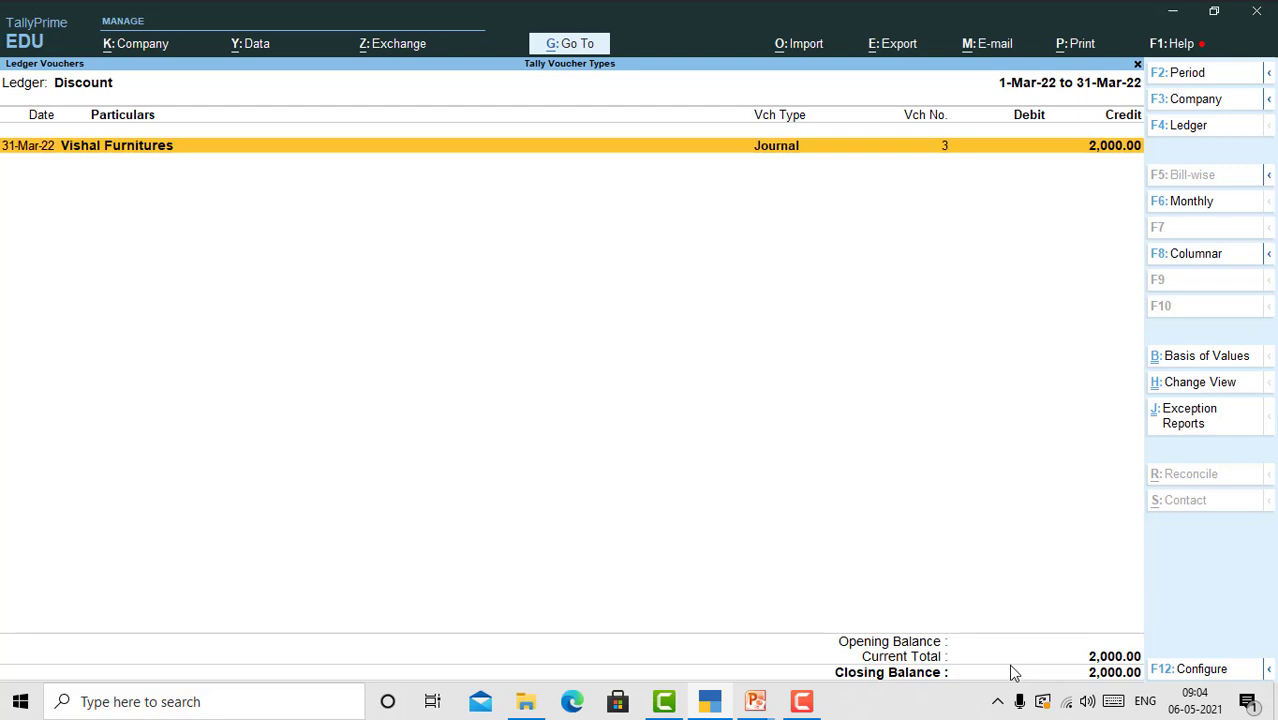
Close the Discount ledger report and start another journal voucher
{"action": "key", "text": "Escape"}
{"action": "key", "text": "Escape"}
{"action": "key", "text": "Escape"}
{"action": "key", "text": "Escape"}
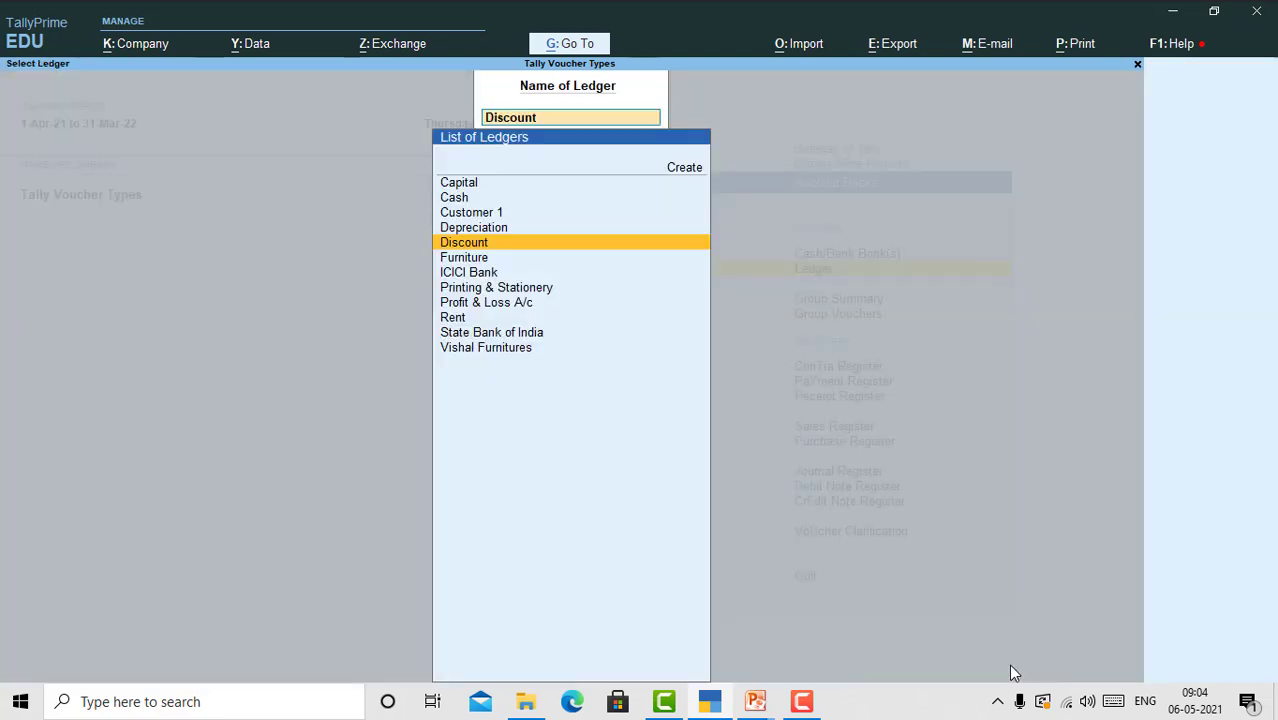
{"action": "key", "text": "Up"}
{"action": "key", "text": "Up"}
{"action": "key", "text": "Up"}
{"action": "key", "text": "Up"}
{"action": "key", "text": "Up"}
{"action": "key", "text": "Up"}
{"action": "key", "text": "Up"}
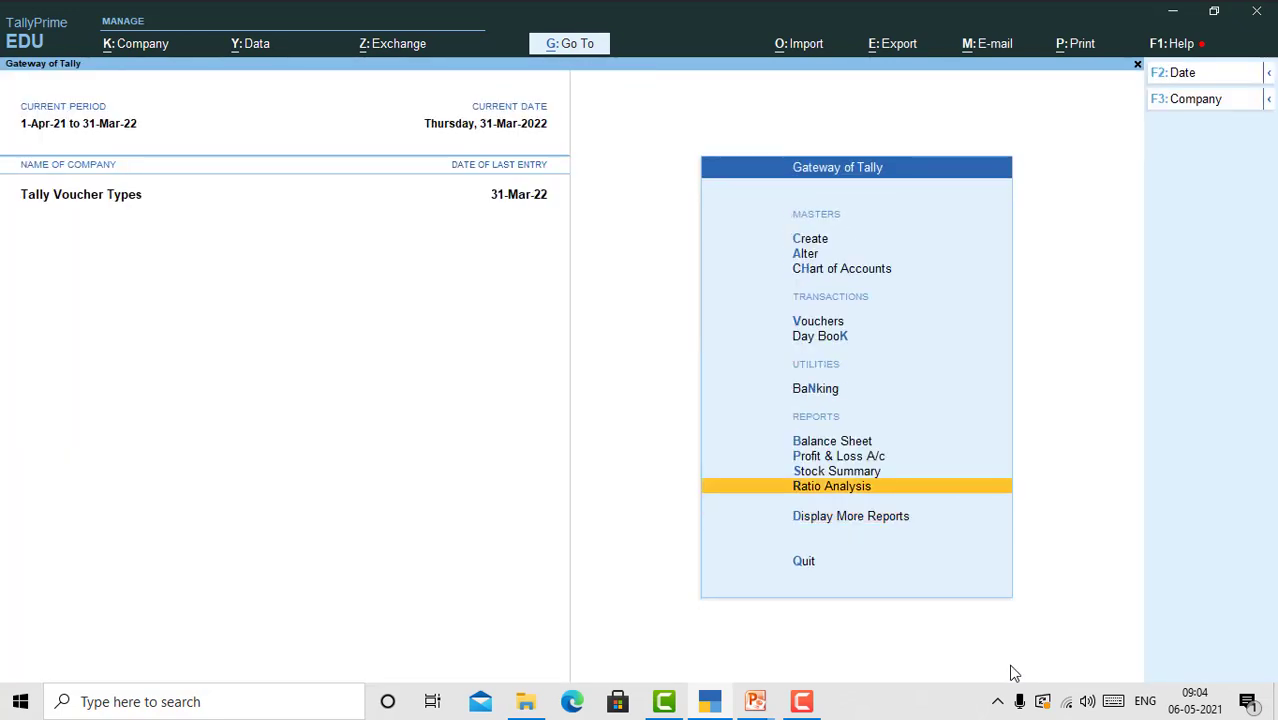
{"action": "key", "text": "Return"}
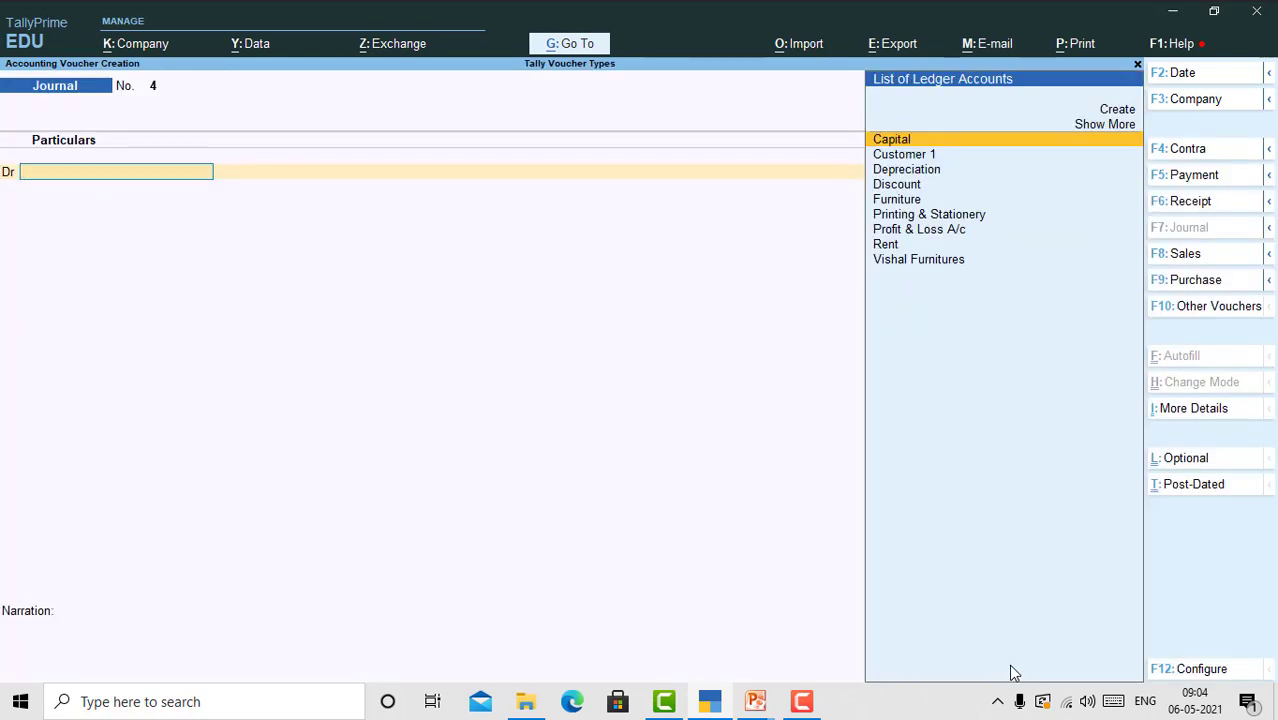
Debit the Discount ledger with 2,000 in the new journal voucher
{"action": "type", "text": "dis"}
{"action": "key", "text": "Return"}
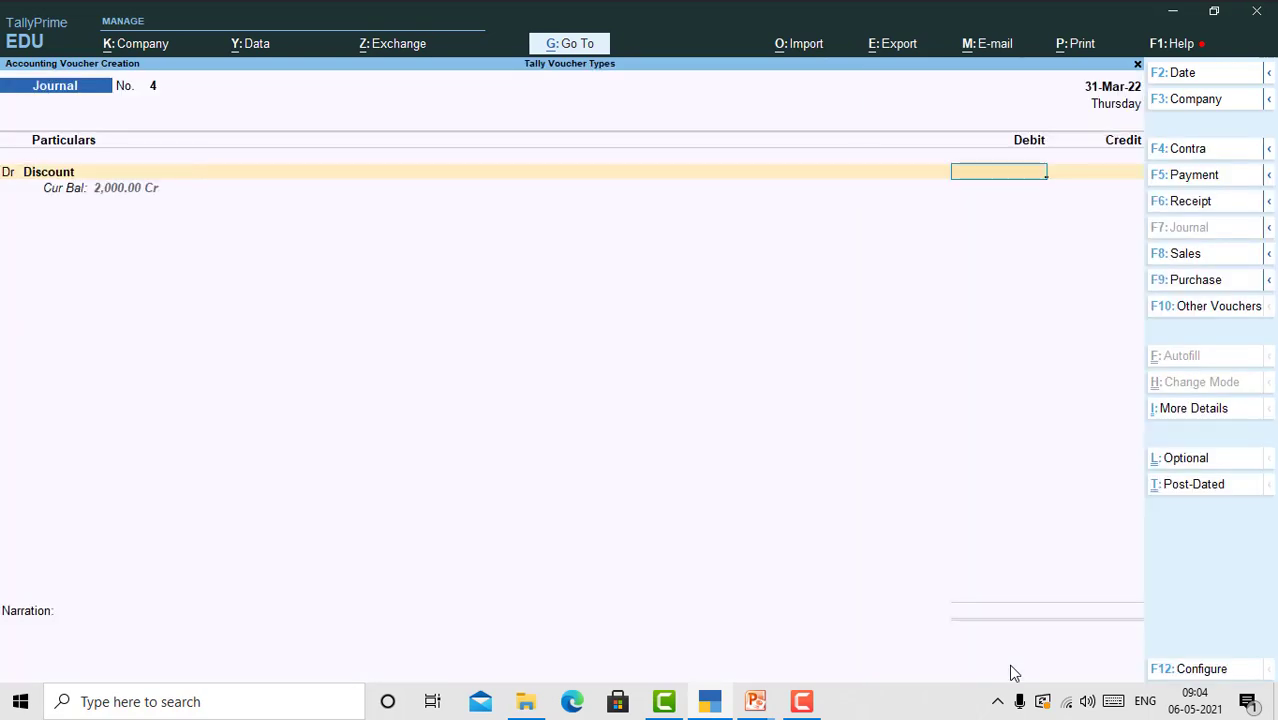
{"action": "type", "text": "2000"}
{"action": "key", "text": "Return"}
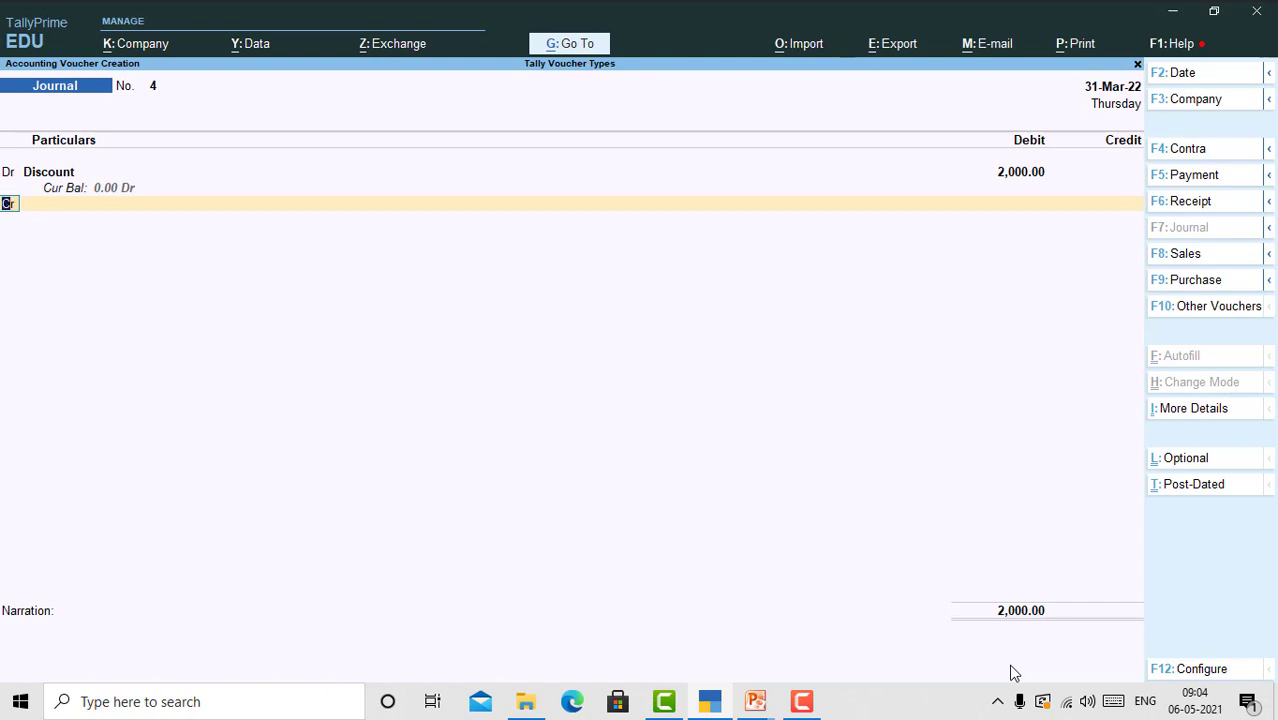
Create a Miscellaneous Income ledger under Indirect Incomes, with ledger type Not Applicable, as the voucher's credit account
{"action": "key", "text": "Return"}
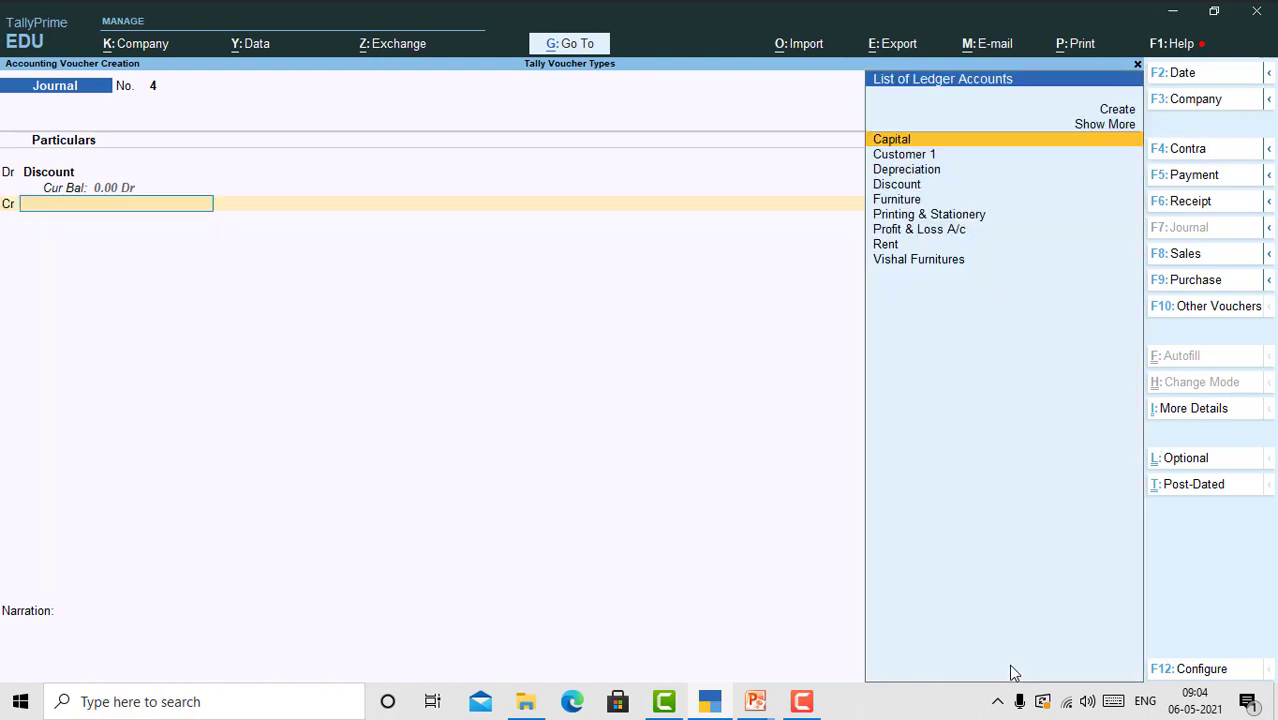
{"action": "key", "text": "alt+c"}
{"action": "type", "text": "Mis"}
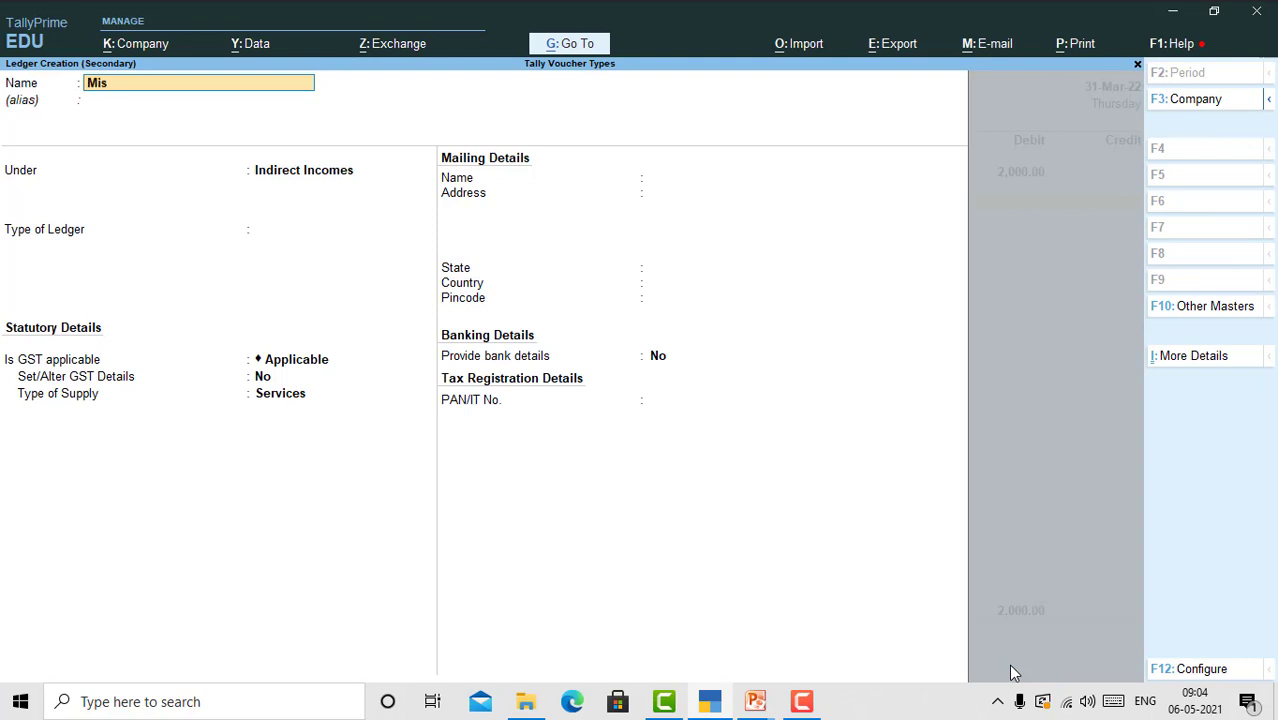
{"action": "type", "text": "cellaneous income"}
{"action": "key", "text": "Return"}
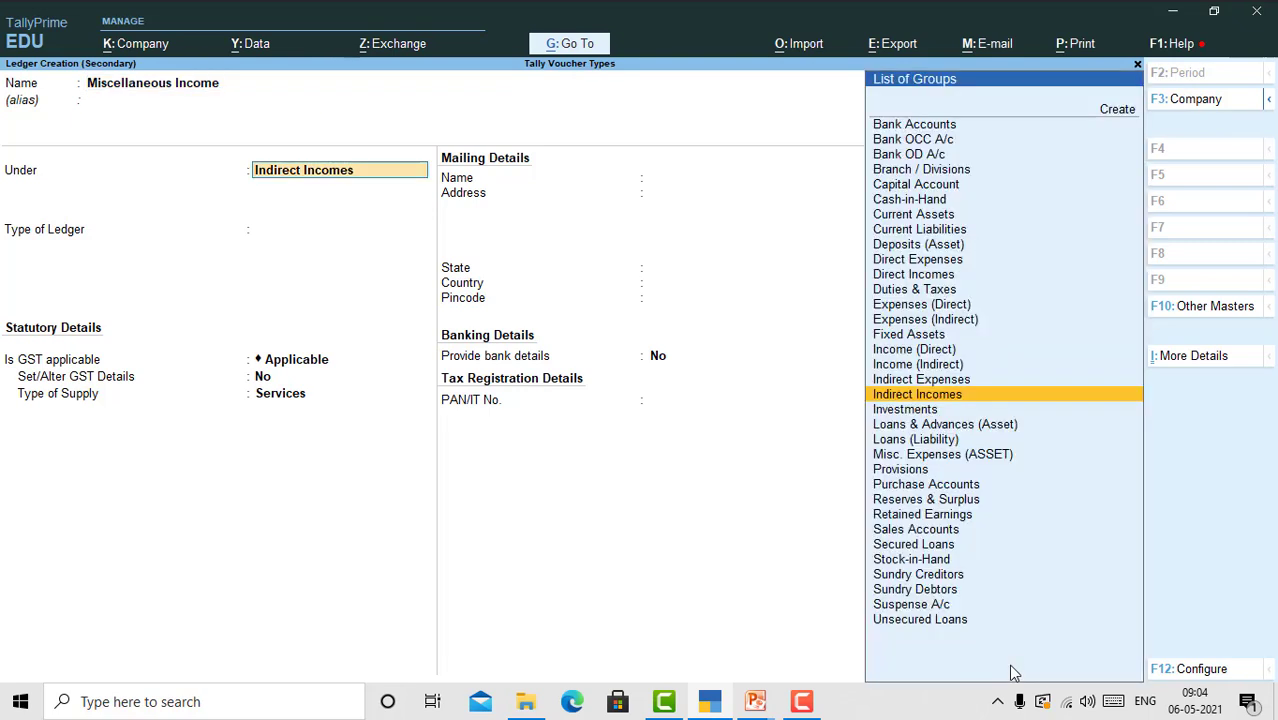
{"action": "key", "text": "Return"}
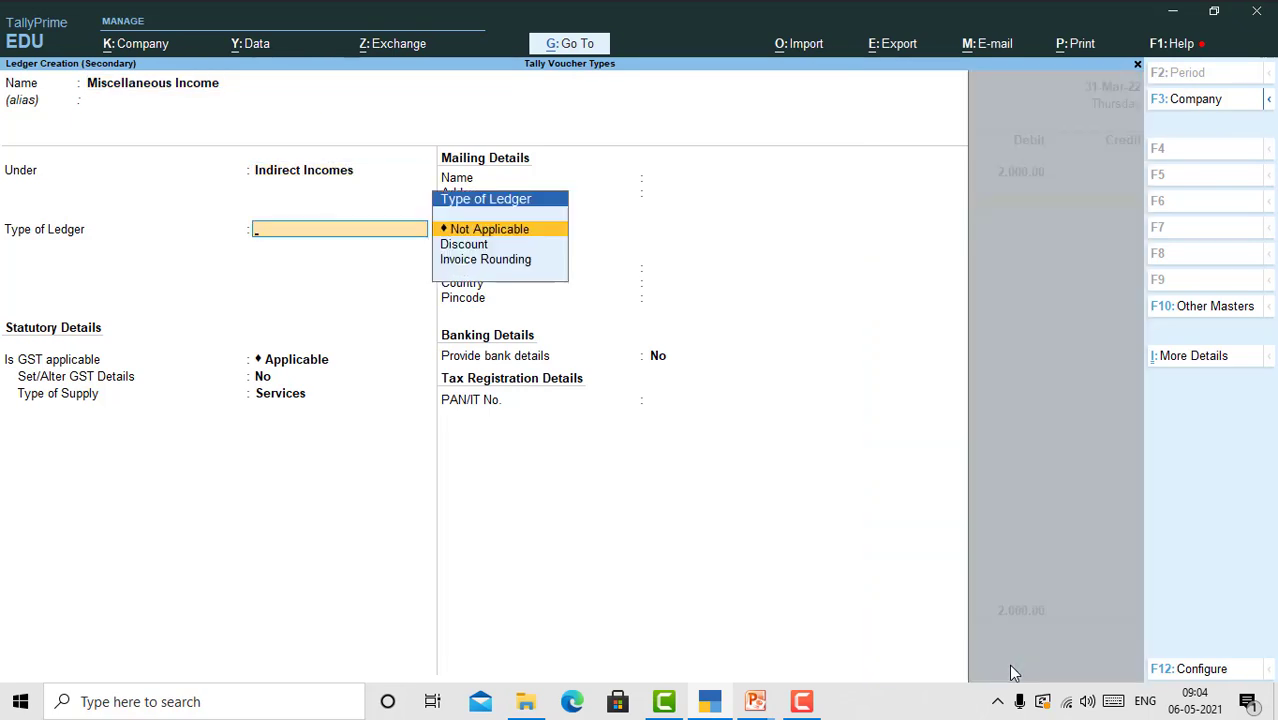
{"action": "key", "text": "Return"}
{"action": "key", "text": "Return"}
{"action": "key", "text": "Return"}
{"action": "key", "text": "Return"}
{"action": "key", "text": "Return"}
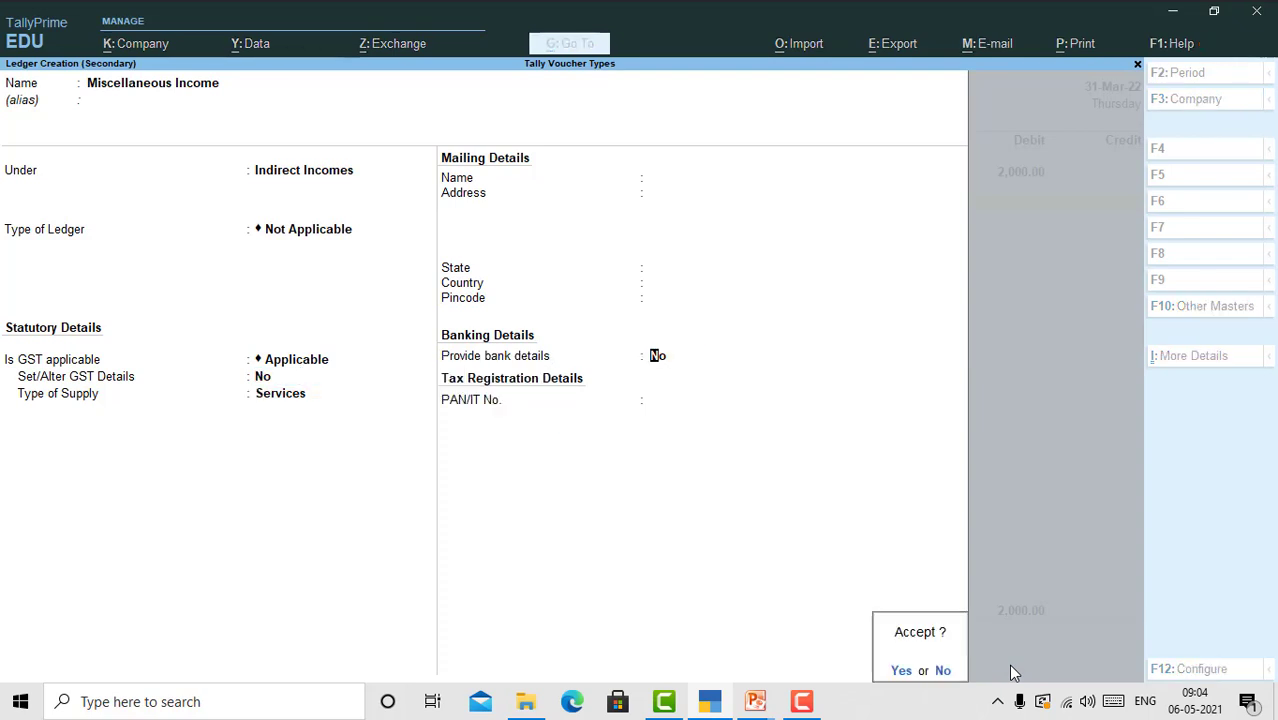
{"action": "key", "text": "Return"}
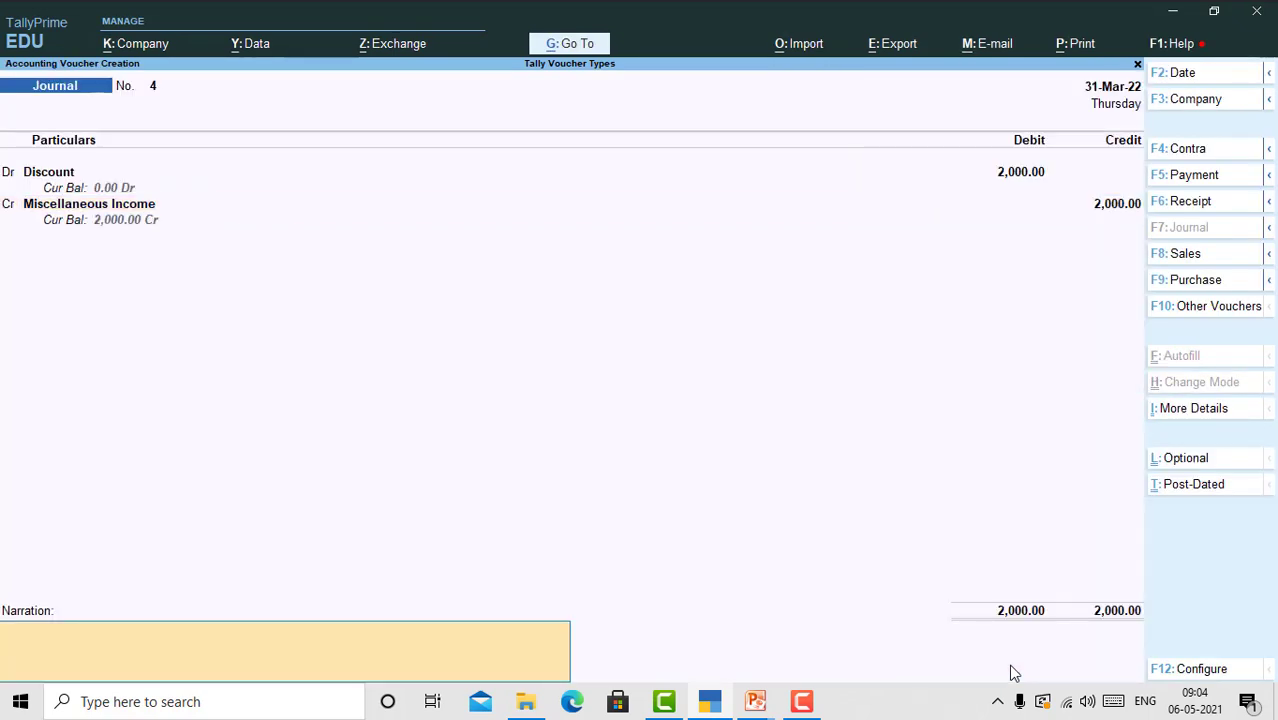
Enter the narration "Being amount transferred", save the journal voucher and leave voucher entry
{"action": "type", "text": "Being amount transferred"}
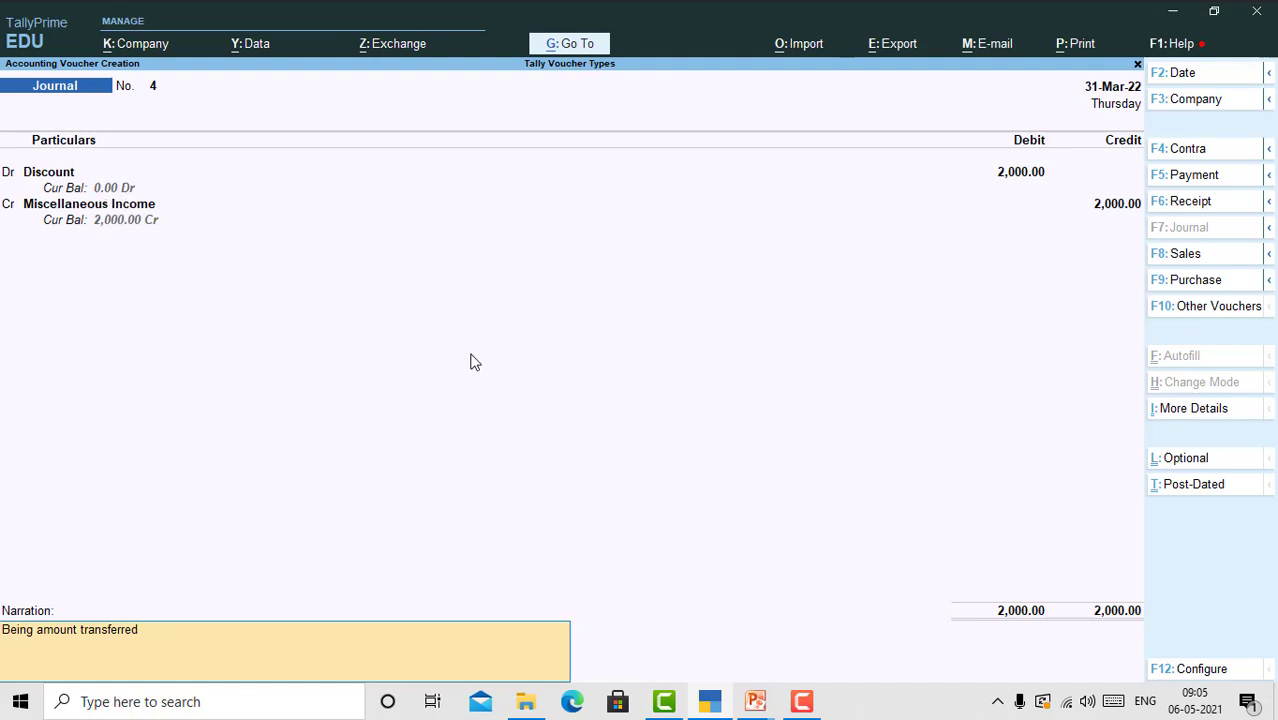
{"action": "key", "text": "Return"}
{"action": "key", "text": "Return"}
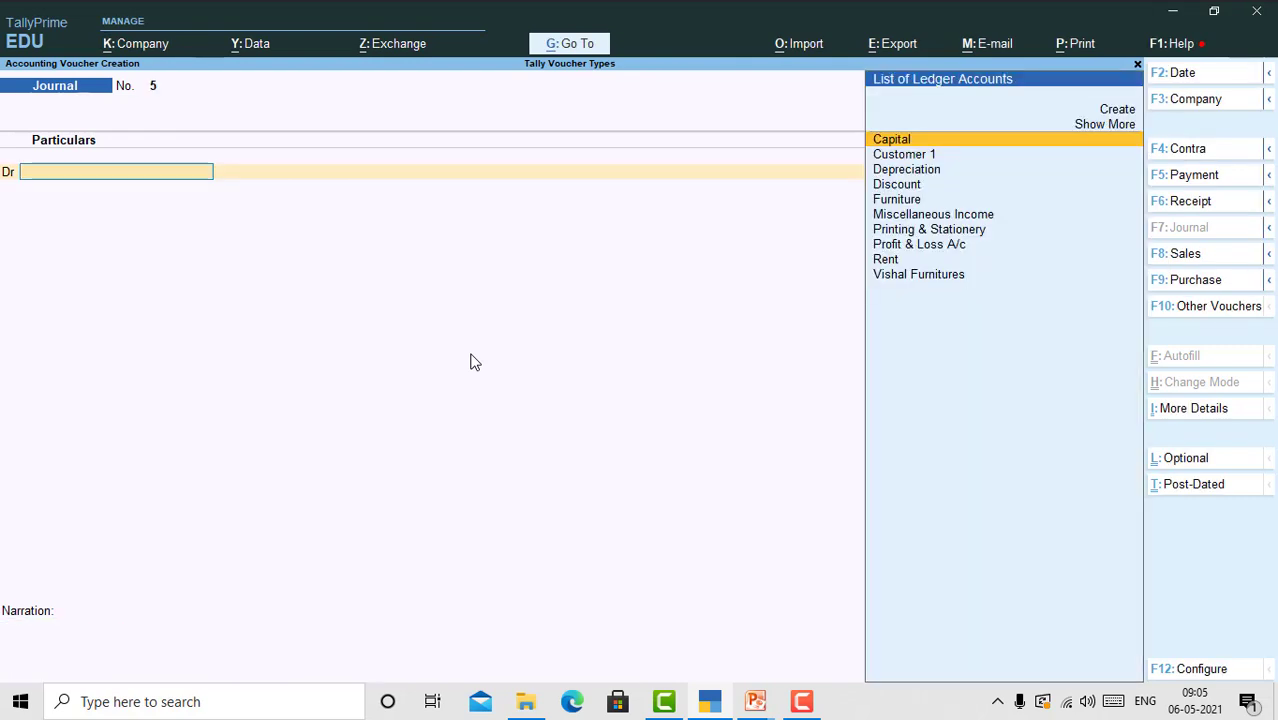
{"action": "key", "text": "Escape"}
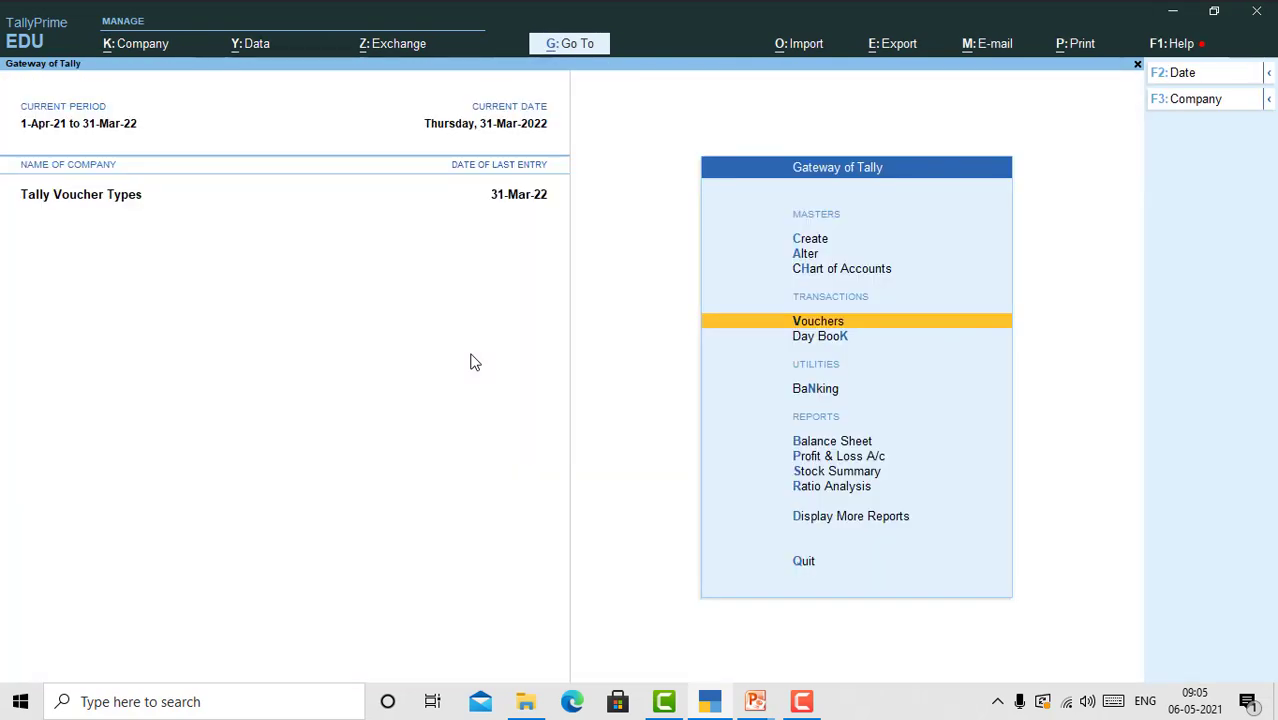
Open Account Books again from the additional reports
{"action": "key", "text": "Down"}
{"action": "key", "text": "Down"}
{"action": "key", "text": "Down"}
{"action": "key", "text": "Down"}
{"action": "key", "text": "Down"}
{"action": "key", "text": "Down"}
{"action": "key", "text": "Down"}
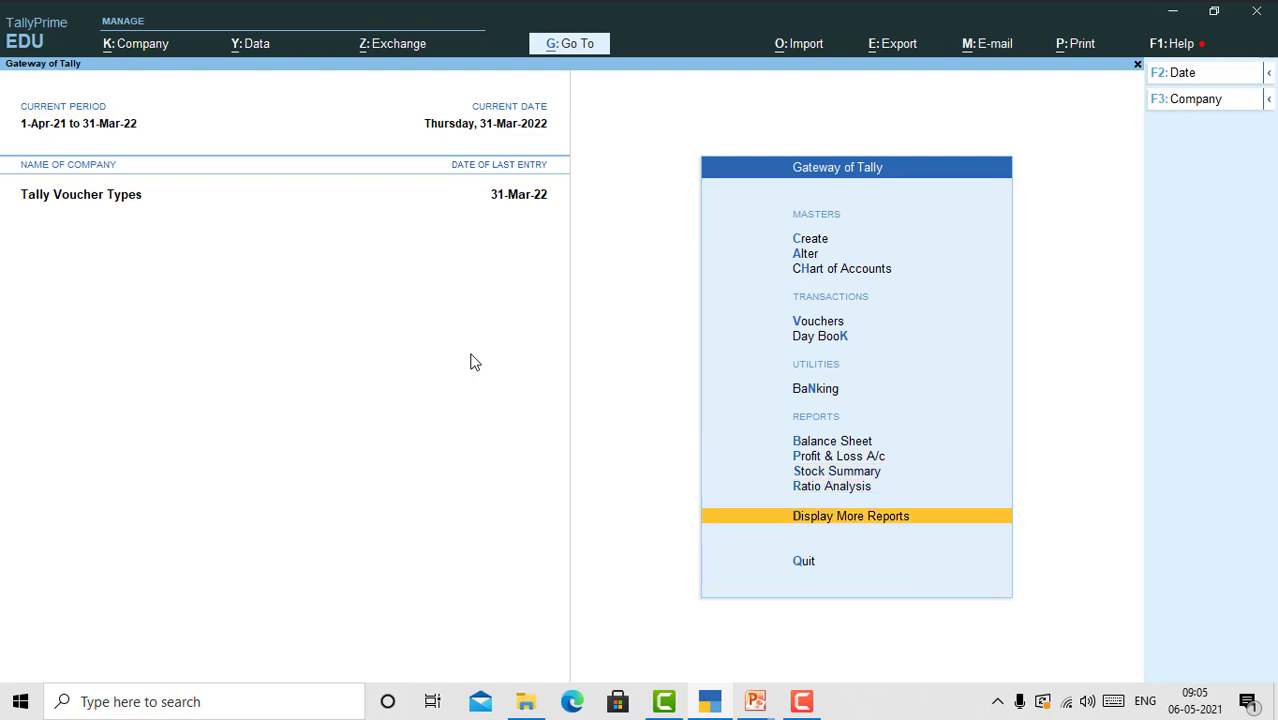
{"action": "key", "text": "Return"}
{"action": "key", "text": "Down"}
{"action": "key", "text": "Down"}
{"action": "key", "text": "Down"}
{"action": "key", "text": "Down"}
{"action": "key", "text": "Return"}
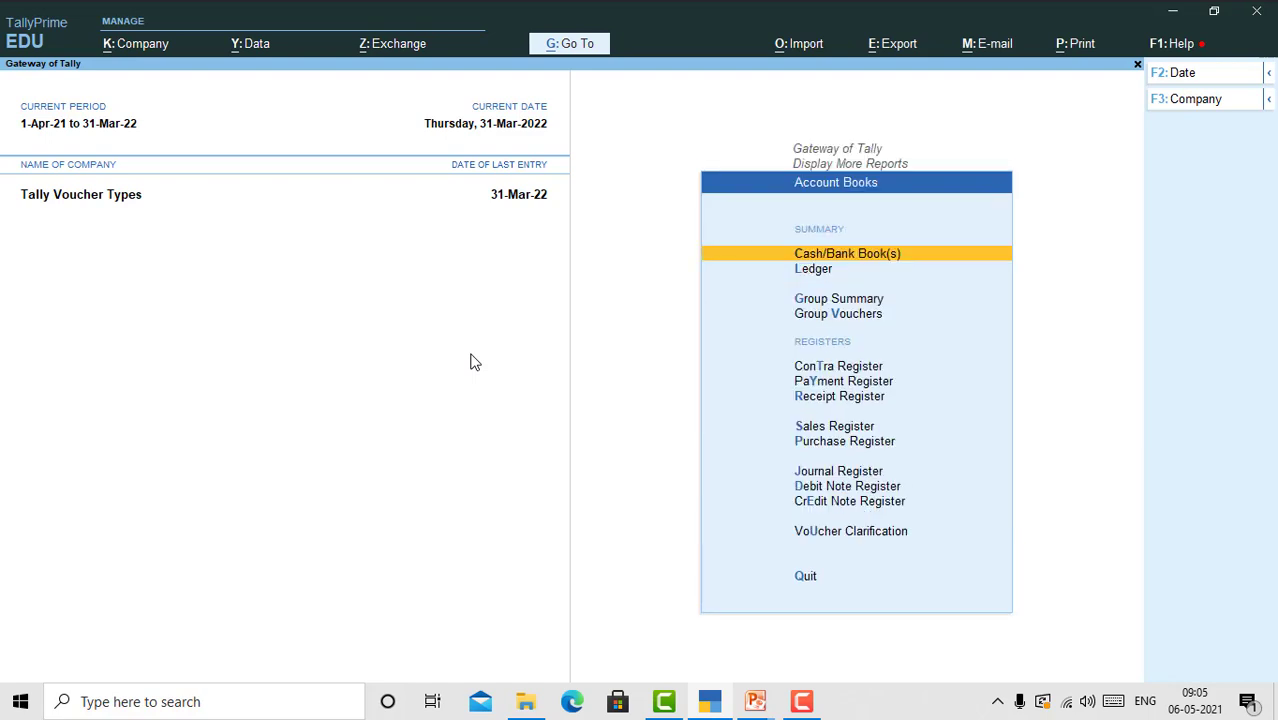
Display the Discount ledger's vouchers to check the transfer to Miscellaneous Income
{"action": "key", "text": "Down"}
{"action": "key", "text": "Return"}
{"action": "key", "text": "Down"}
{"action": "key", "text": "Down"}
{"action": "key", "text": "Down"}
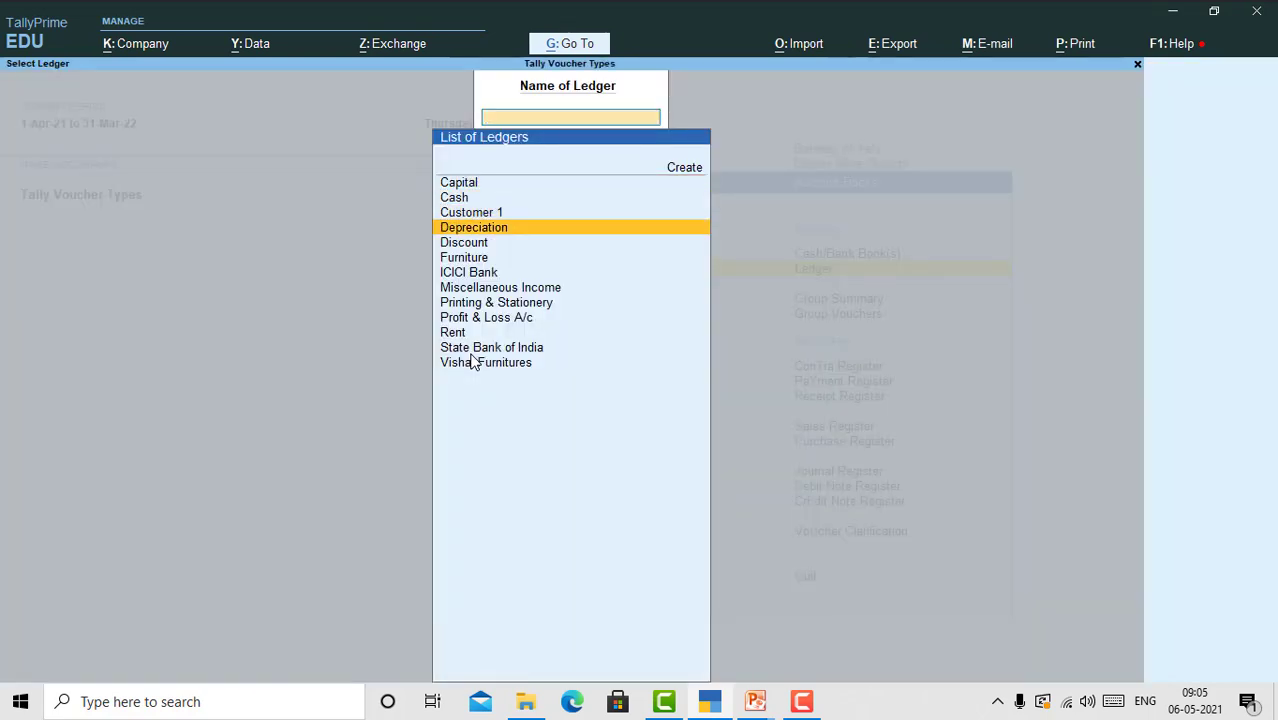
{"action": "key", "text": "Down"}
{"action": "key", "text": "Return"}
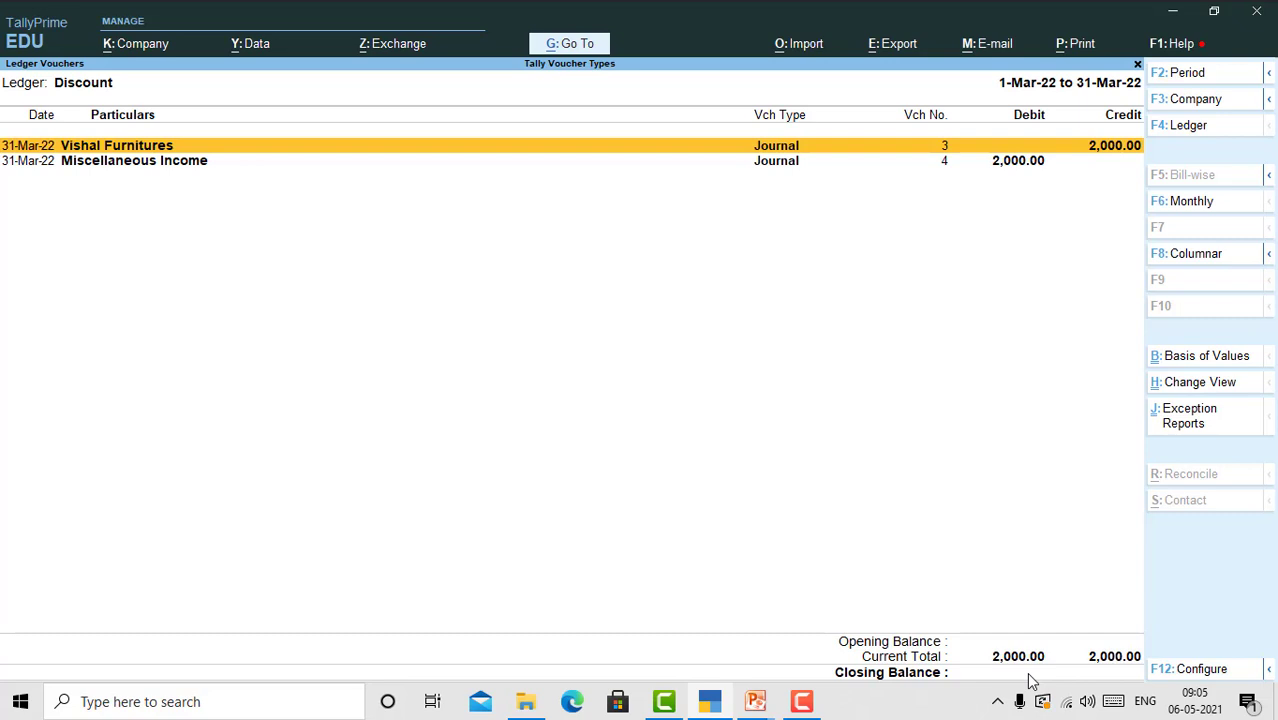
Close the Discount ledger report, return to the Gateway of Tally and switch to the slide presentation
{"action": "key", "text": "Down"}
{"action": "key", "text": "Escape"}
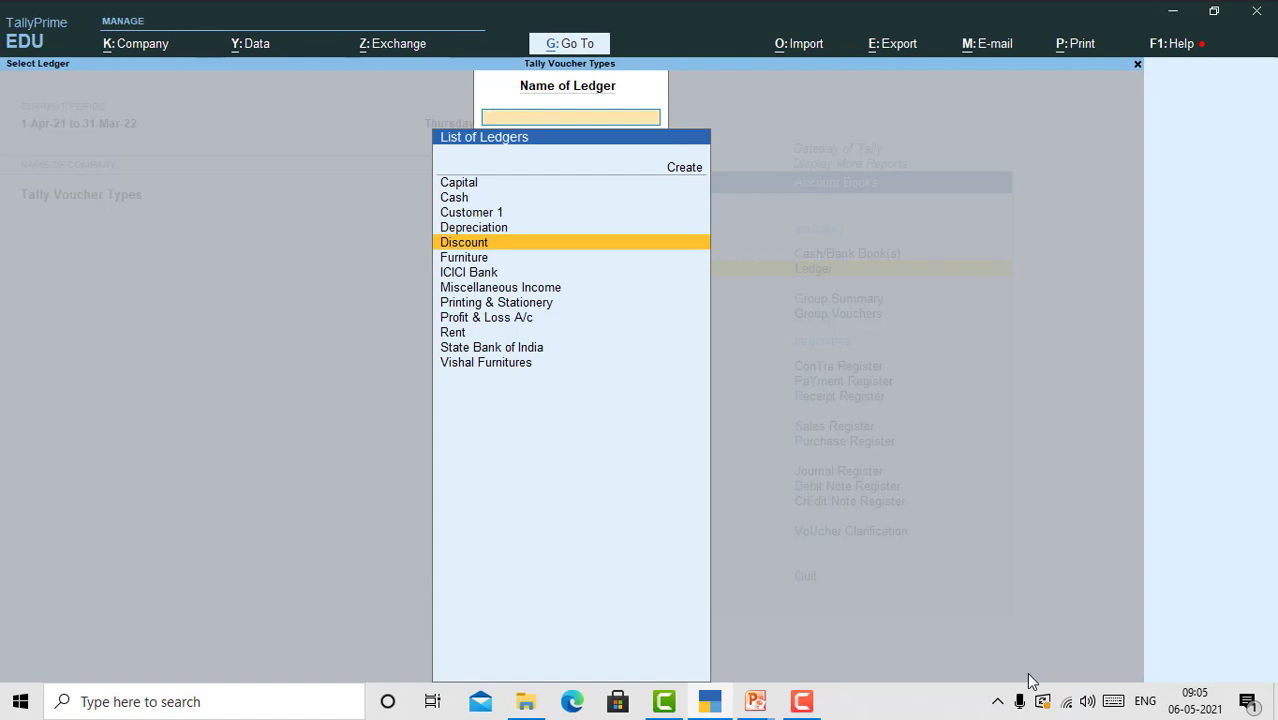
{"action": "key", "text": "Escape"}
{"action": "key", "text": "Escape"}
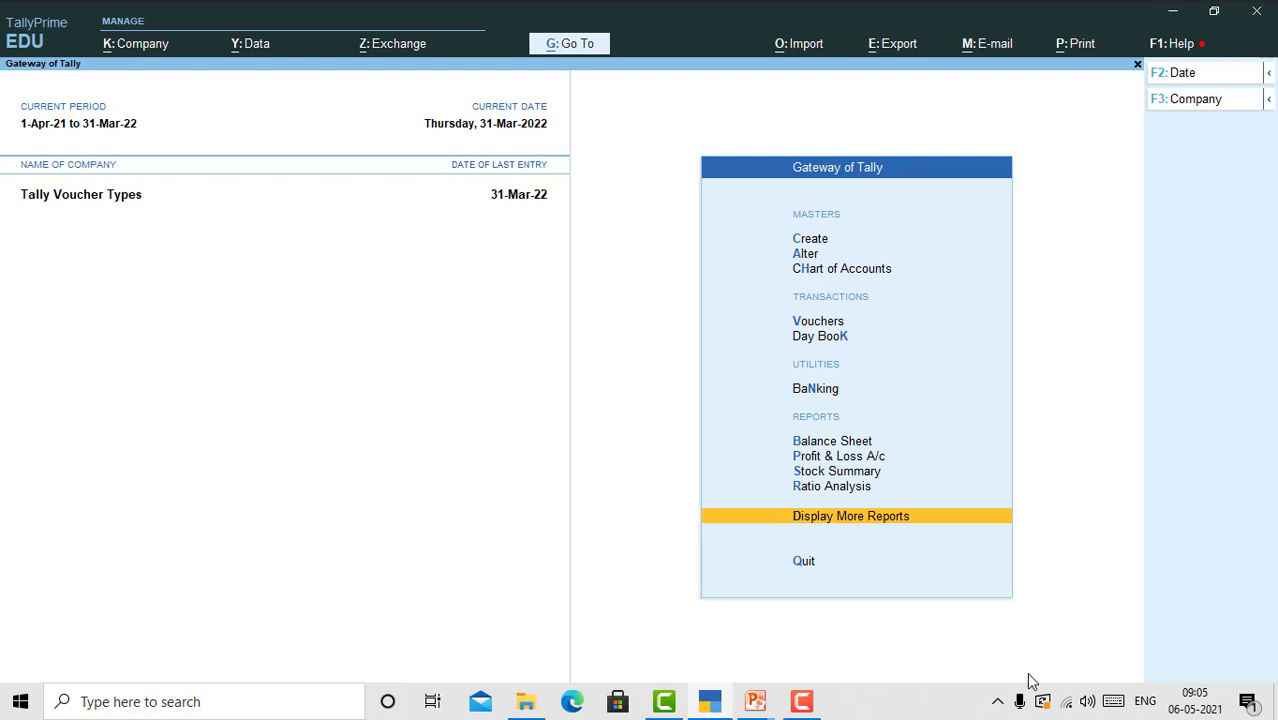
{"action": "key", "text": "alt+Tab"}
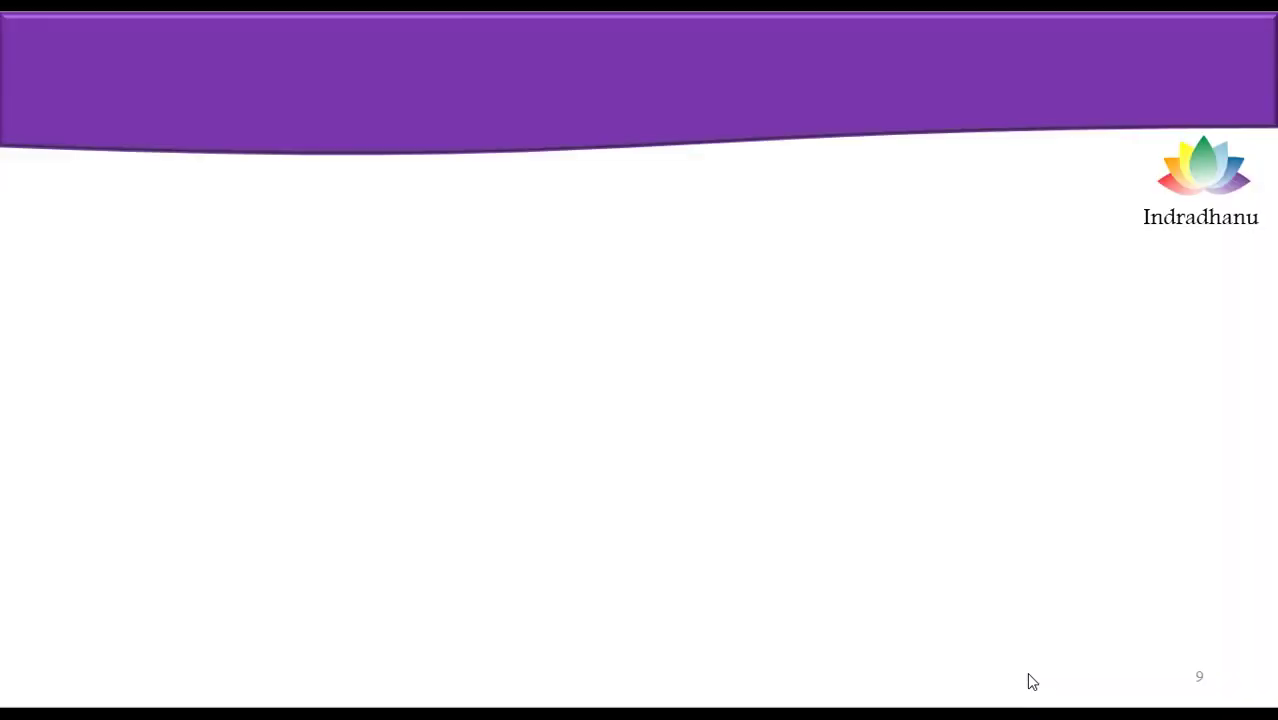